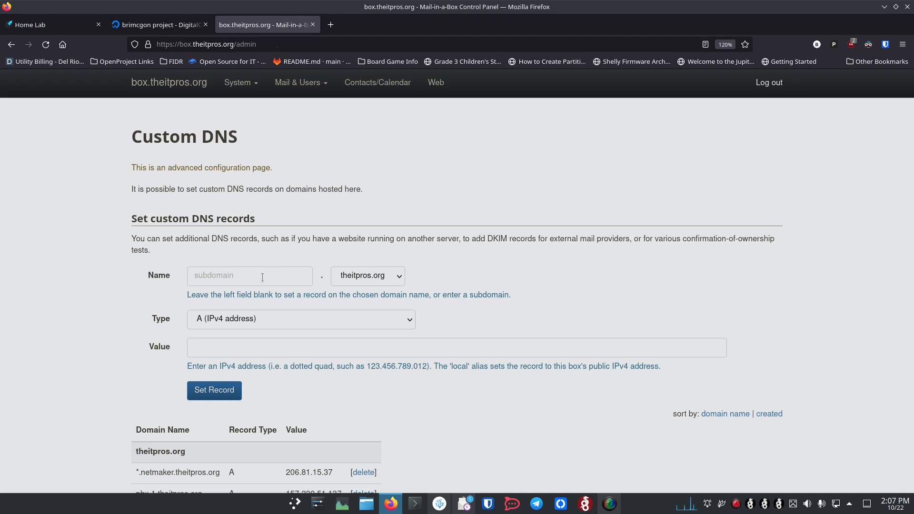
Add a *.myapps A record pointing to 134.209.223.120 and return to the DigitalOcean droplets.
key(ctrl+Tab)
click(240, 274)
text(*)
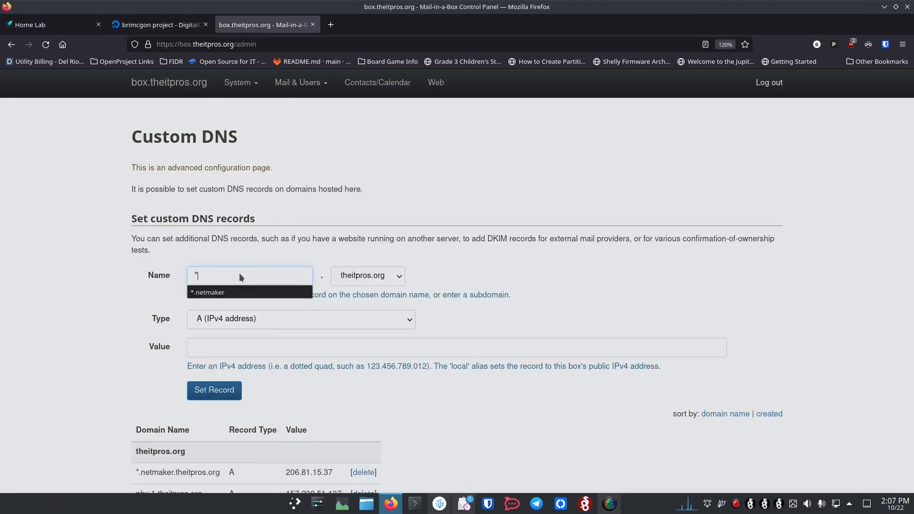
text(.myapps)
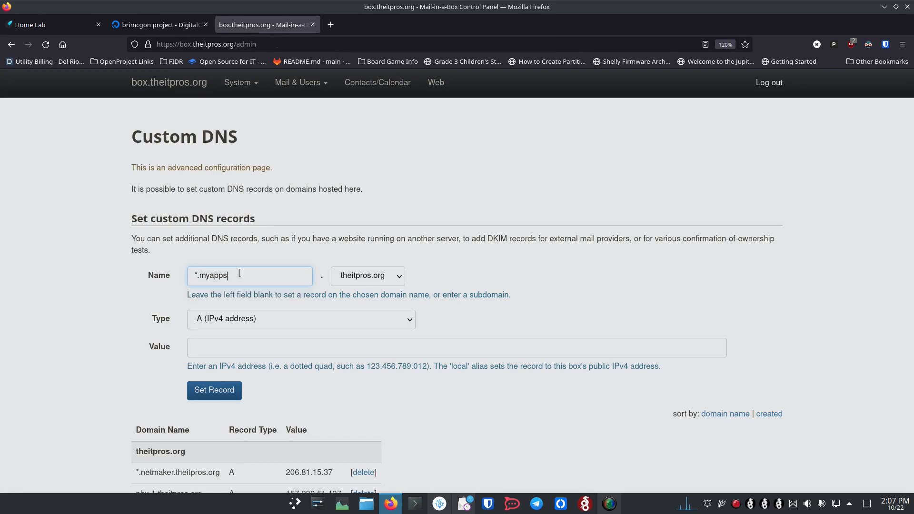
click(261, 350)
text(134.209.223.120)
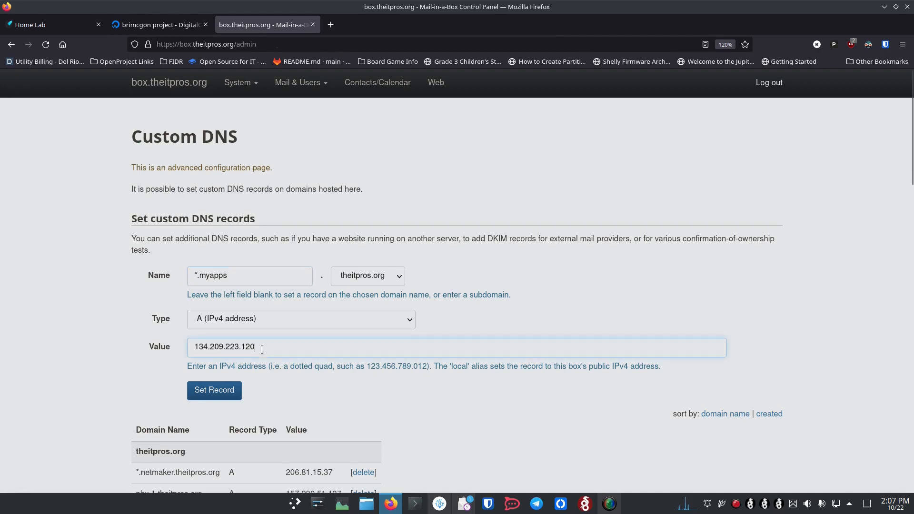
click(211, 395)
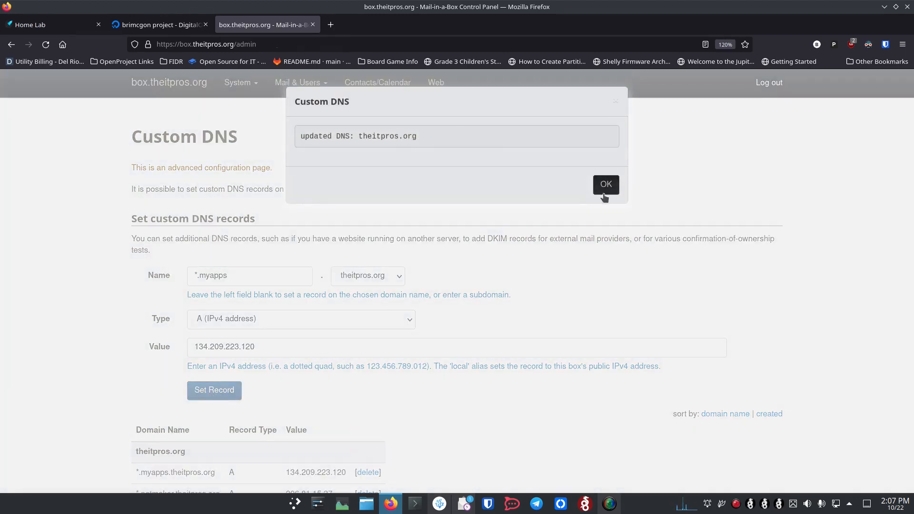
click(604, 185)
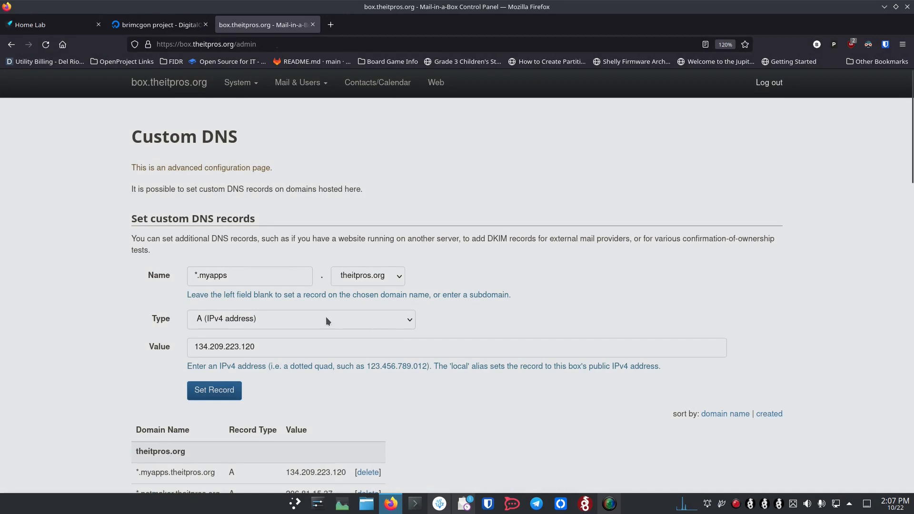
click(183, 25)
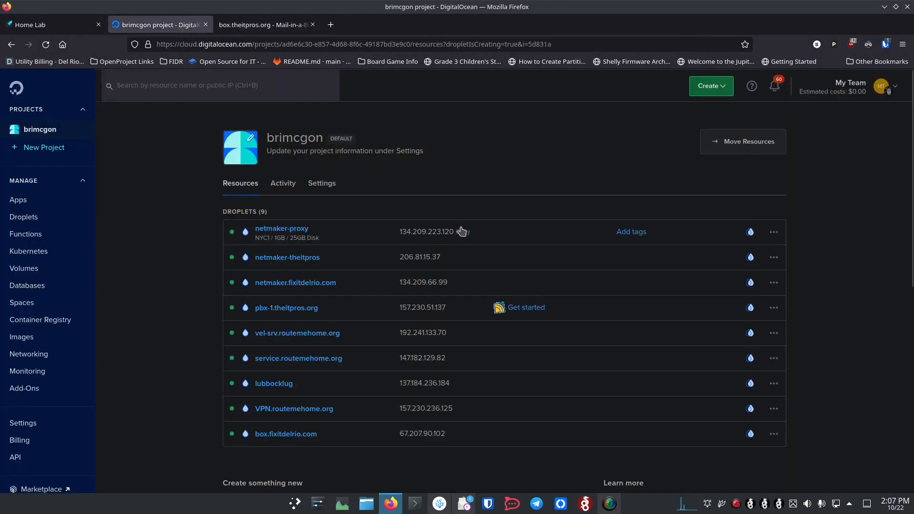
click(414, 503)
SSH in as root to 134.209.223.120, accepting the host key.
text(ssh root@)
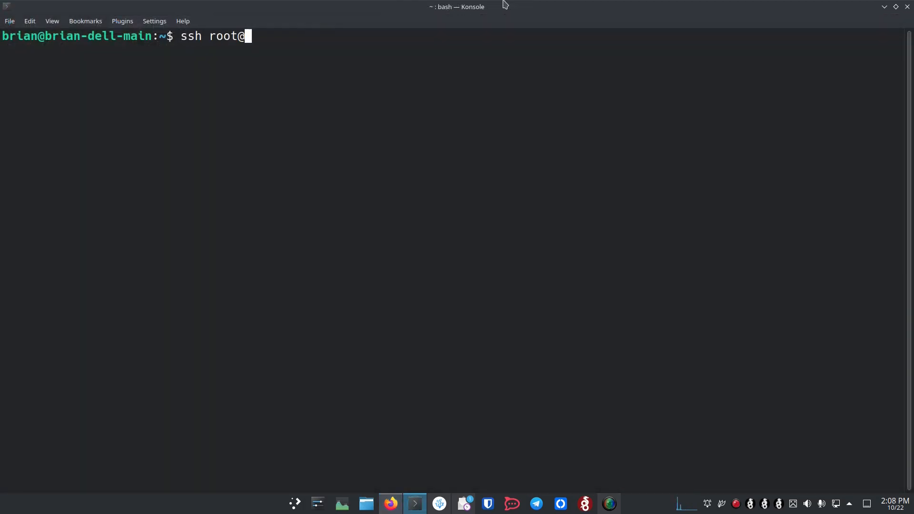
text(134.209.223.120)
key(Return)
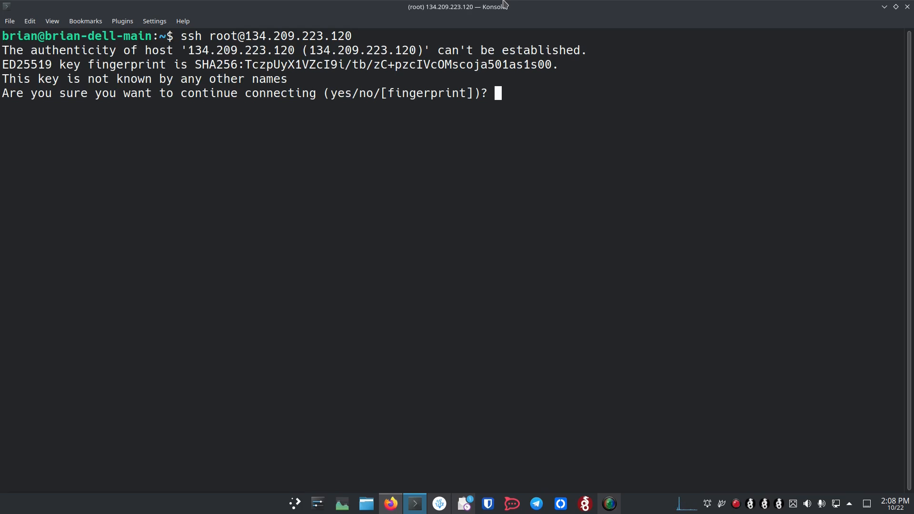
text(yes)
key(Return)
Clear the screen and run apt update && apt upgrade -y.
text(clear)
key(Return)
text(apt update && apt upgrade -y)
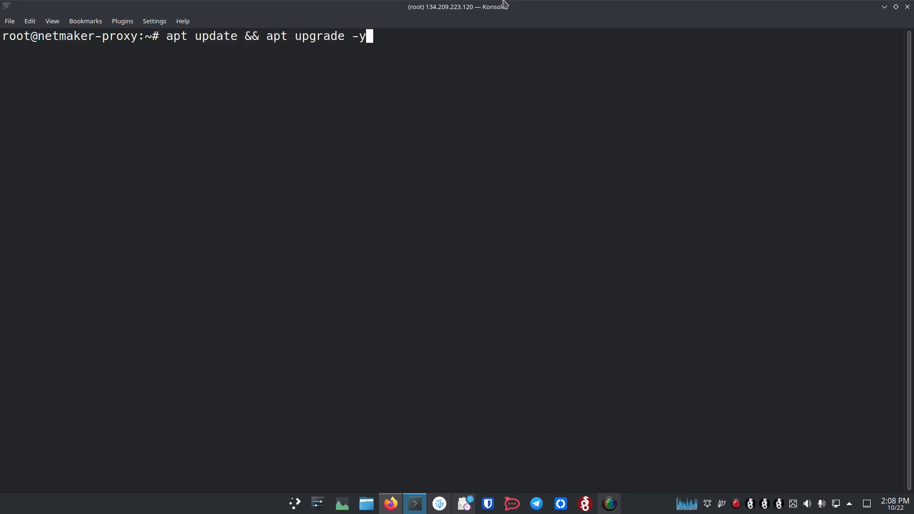
key(Return)
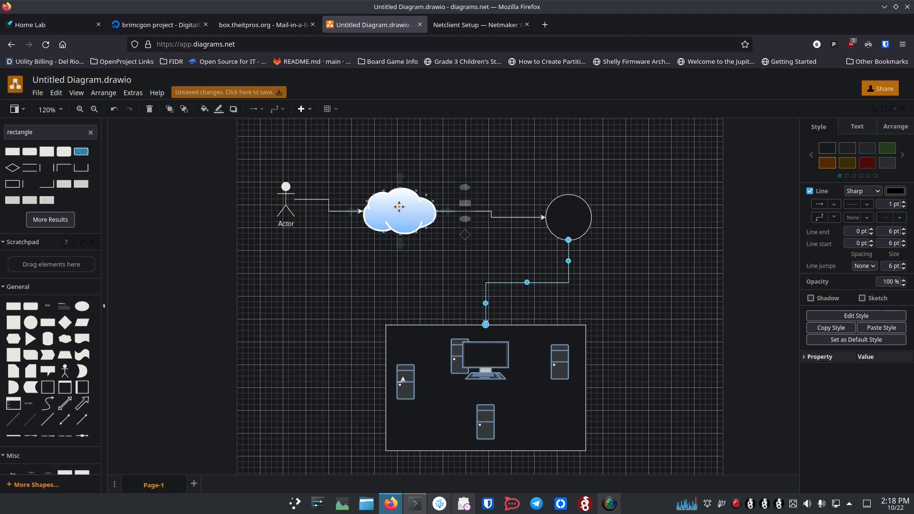
Return to the Custom DNS tab listing *.myapps.theitpros.org, then go to the Netclient Setup docs.
key(ctrl+Page_Up)
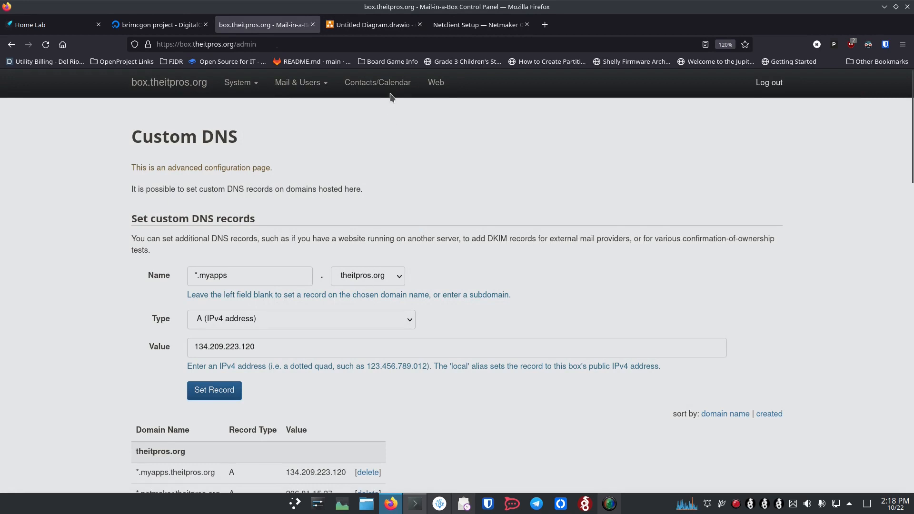
click(450, 25)
Step back one browser tab to the network diagram.
key(ctrl+Page_Up)
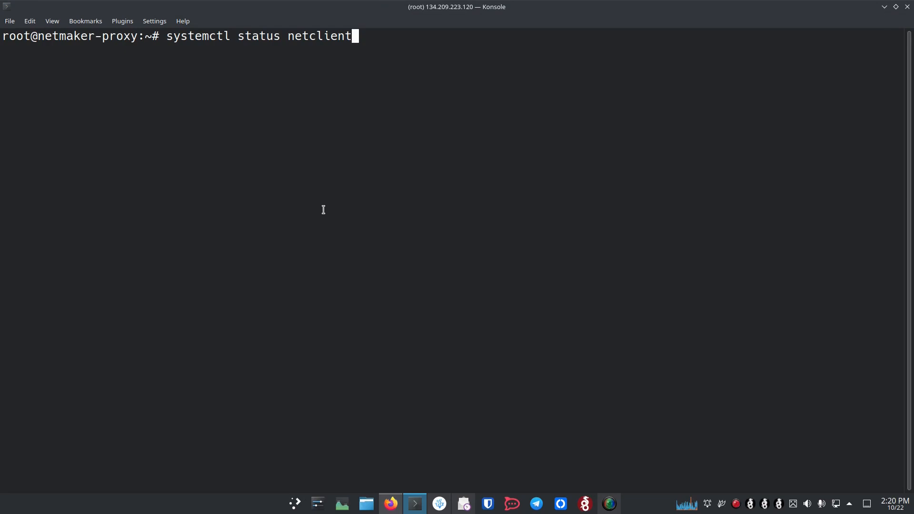
Check that netclient.service is active (running), then quit the pager and clear the terminal.
key(Return)
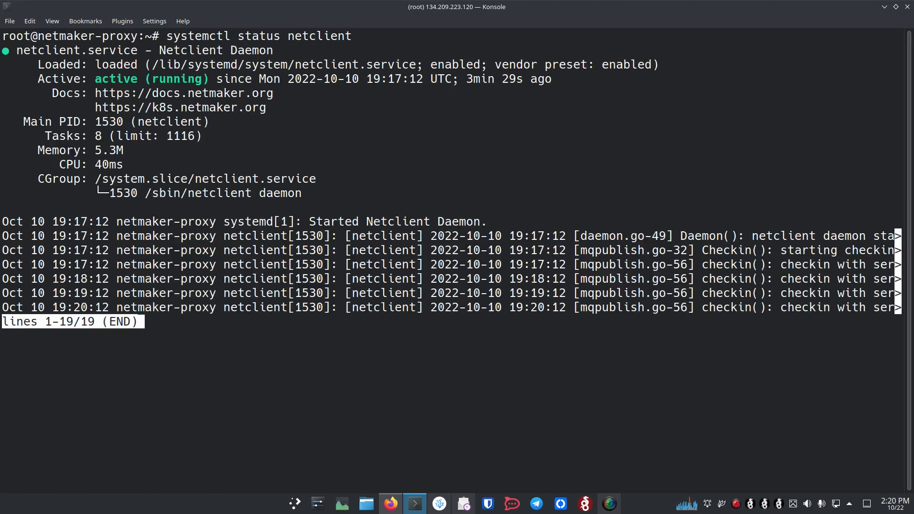
text(q)
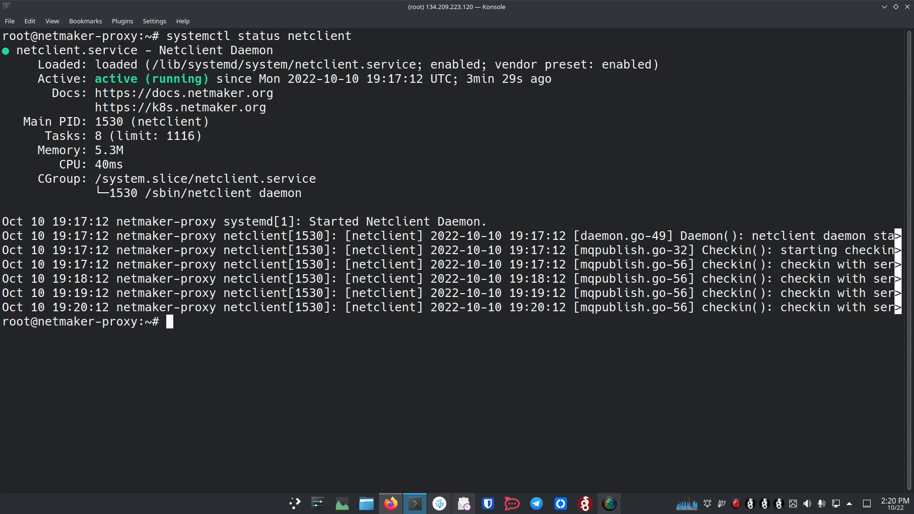
text(clear)
key(Return)
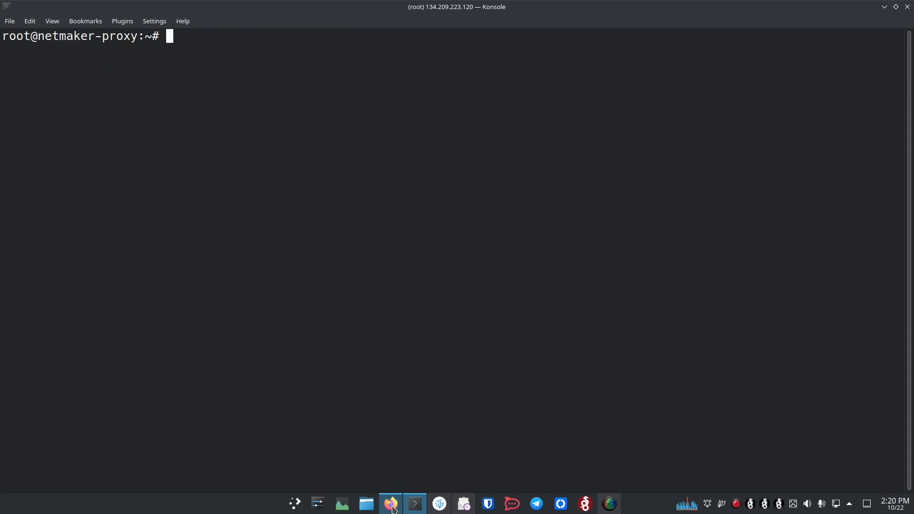
Create a new Netmaker access key for the theitpros network.
click(403, 478)
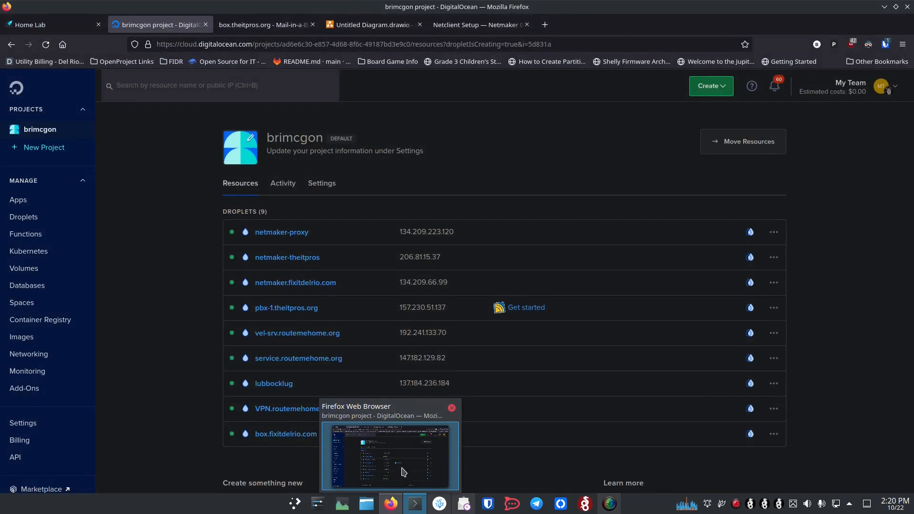
click(403, 470)
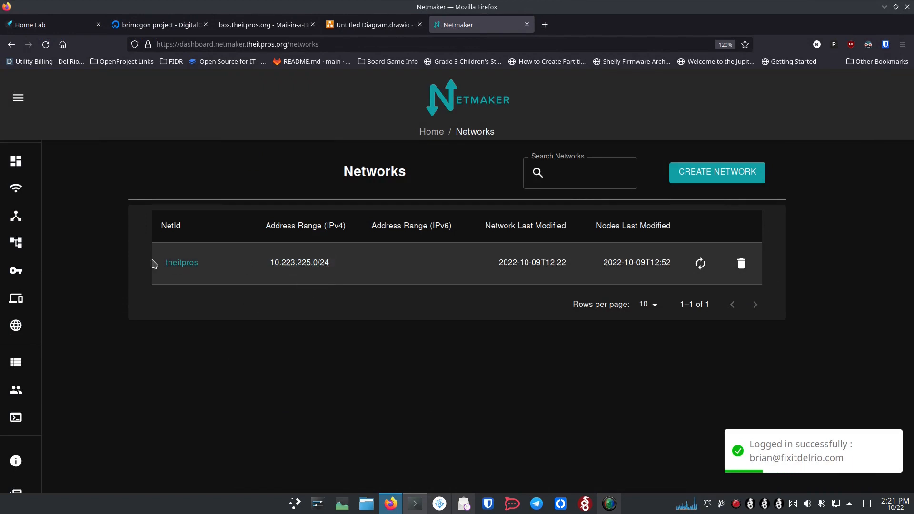
mouse_move(54, 235)
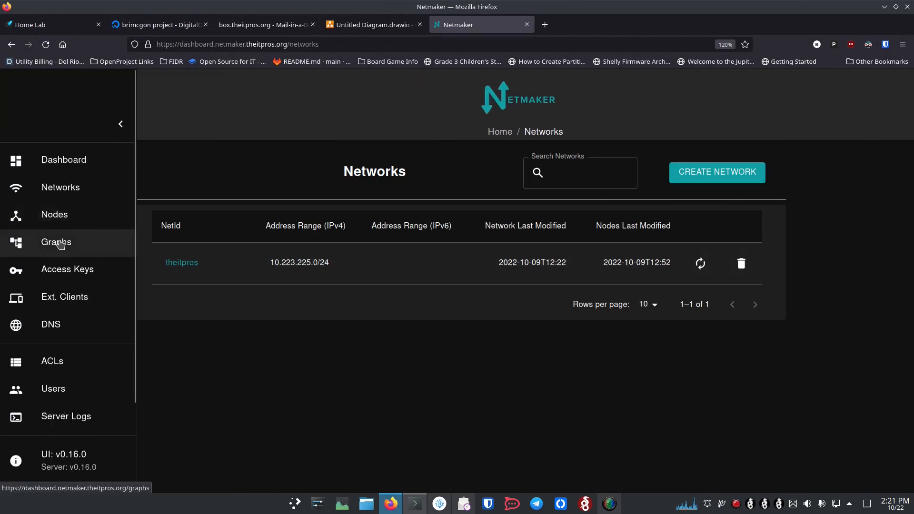
click(63, 270)
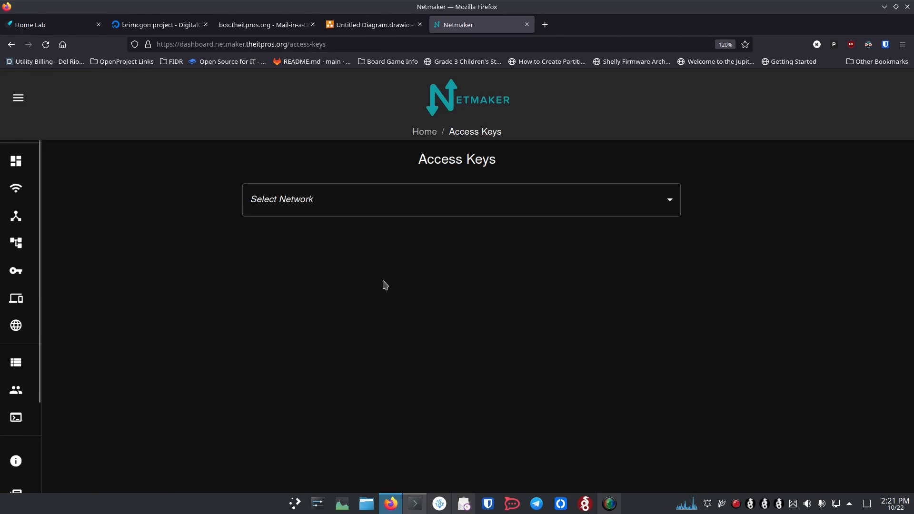
click(534, 204)
click(418, 257)
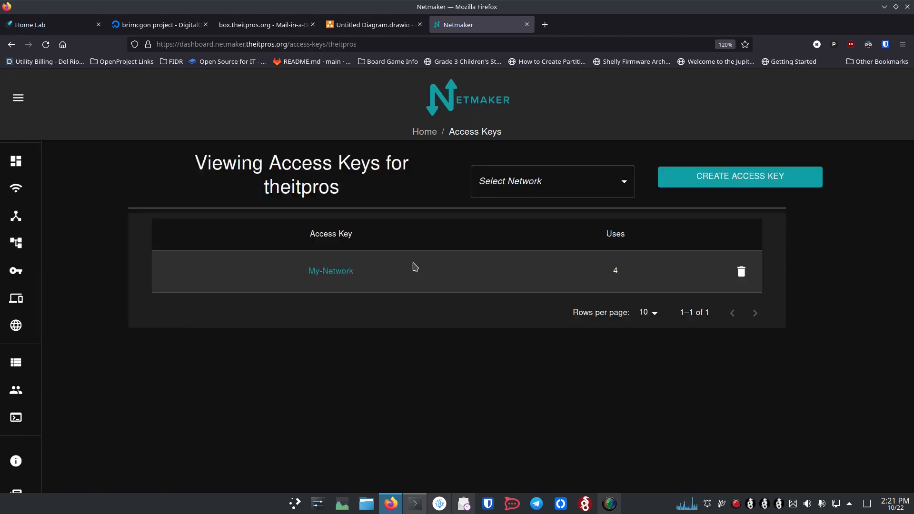
click(685, 185)
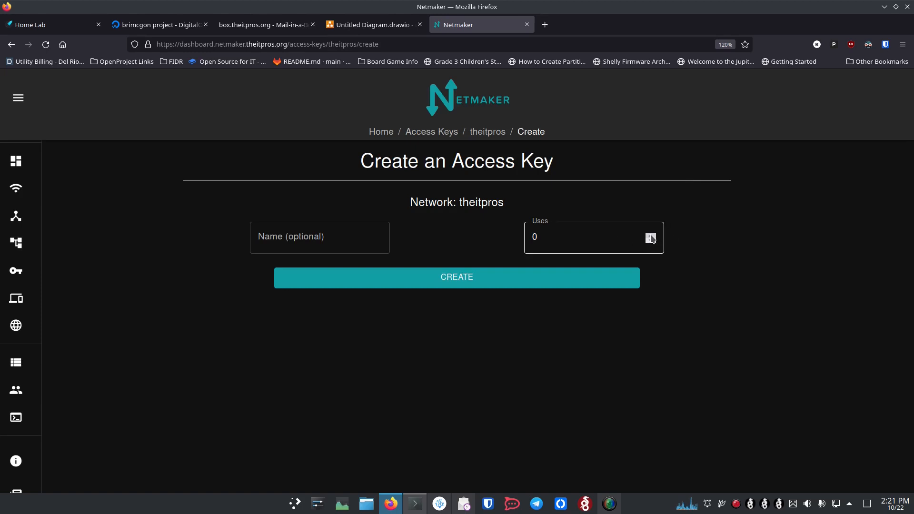
click(463, 281)
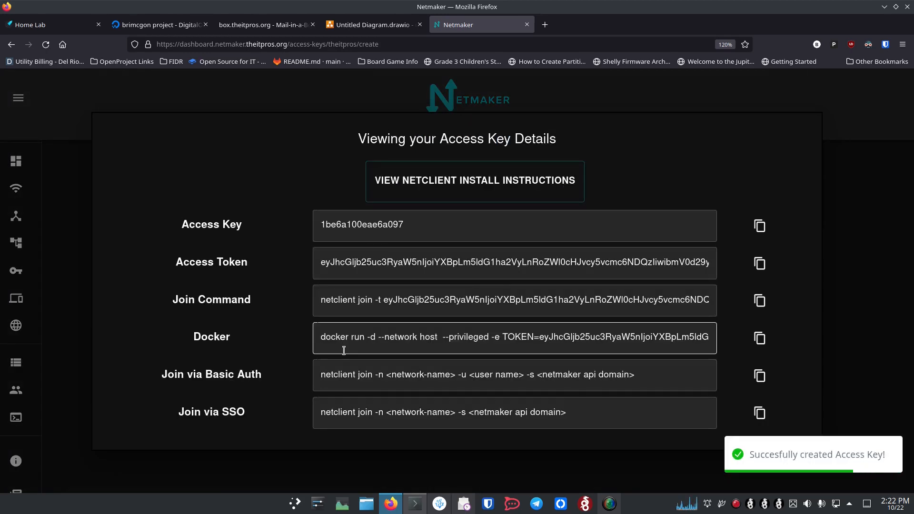
Copy the new key's netclient join command.
click(758, 302)
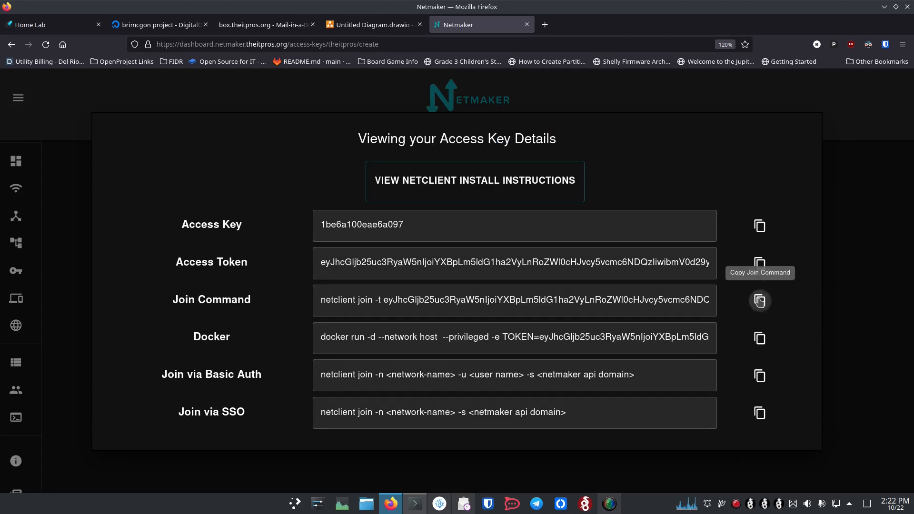
mouse_move(395, 506)
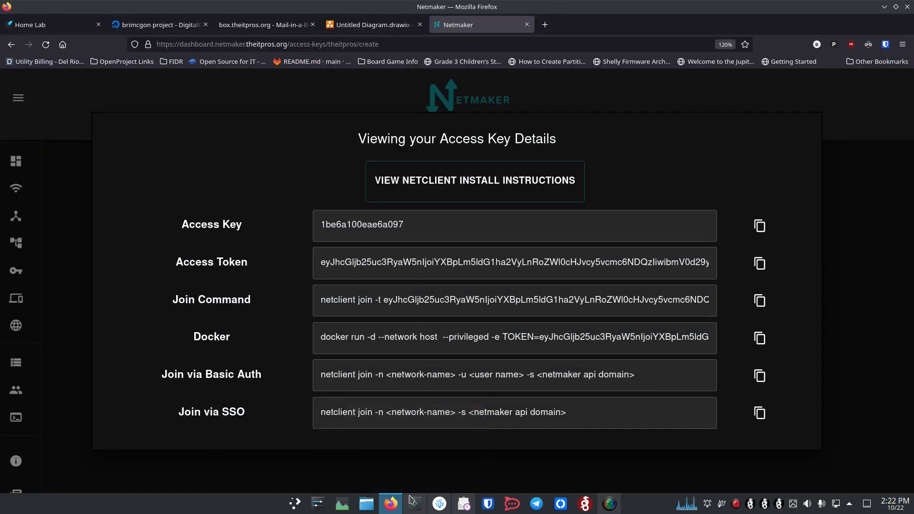
click(413, 502)
Run the copied netclient join command so netmaker-proxy joins theitpros.
key(ctrl+shift+v)
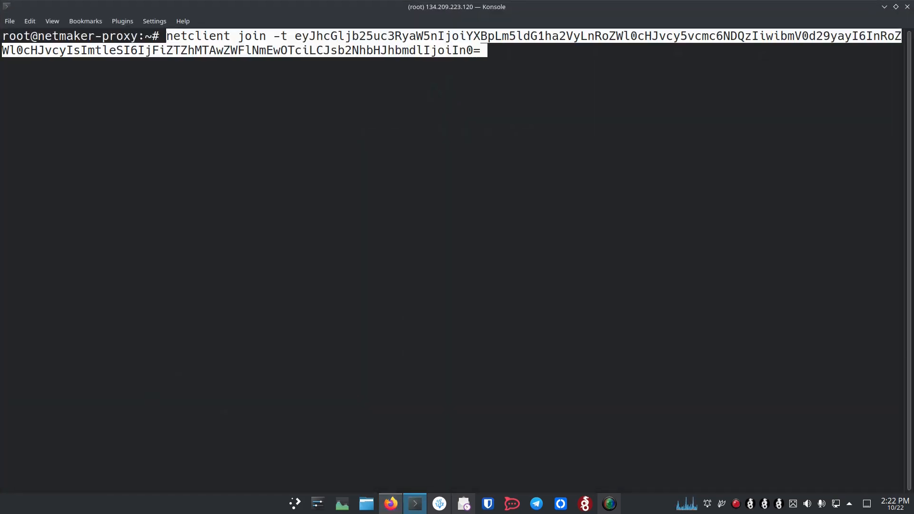
key(Return)
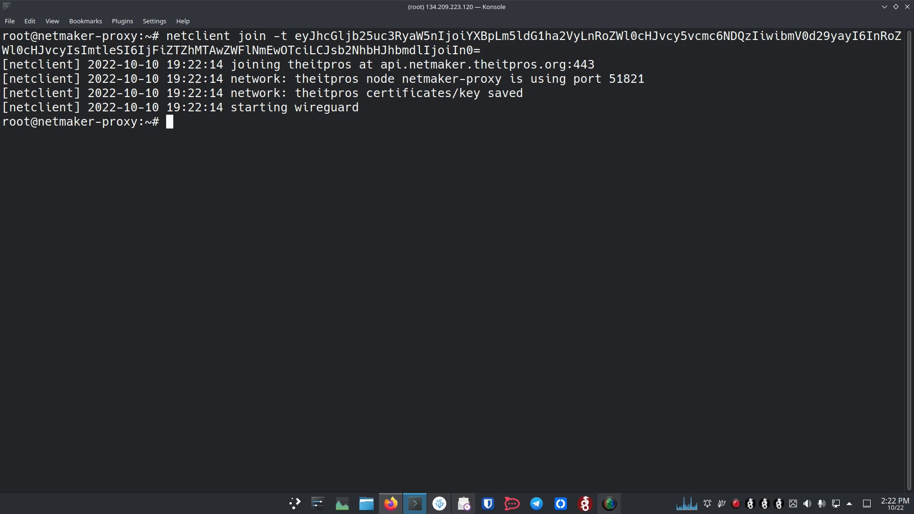
click(391, 503)
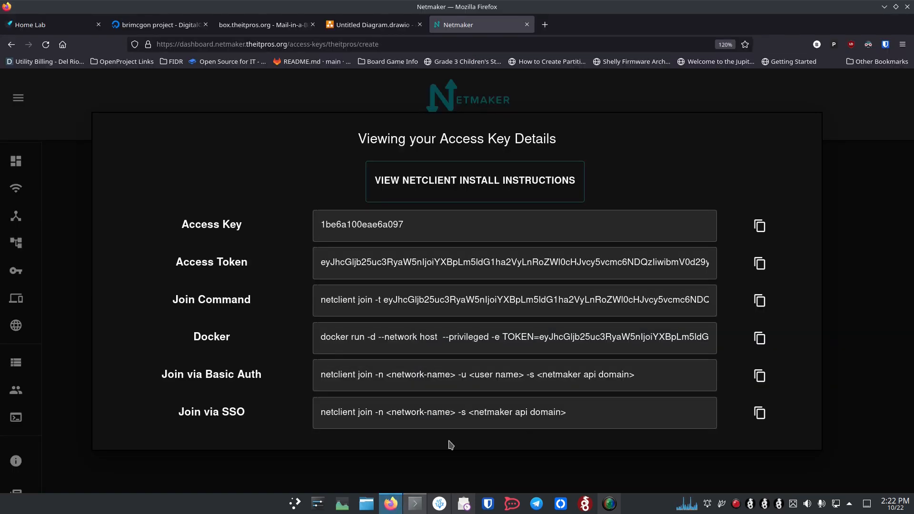
Confirm netmaker-proxy is HEALTHY under Nodes, then run wg show on the proxy.
click(17, 218)
click(17, 217)
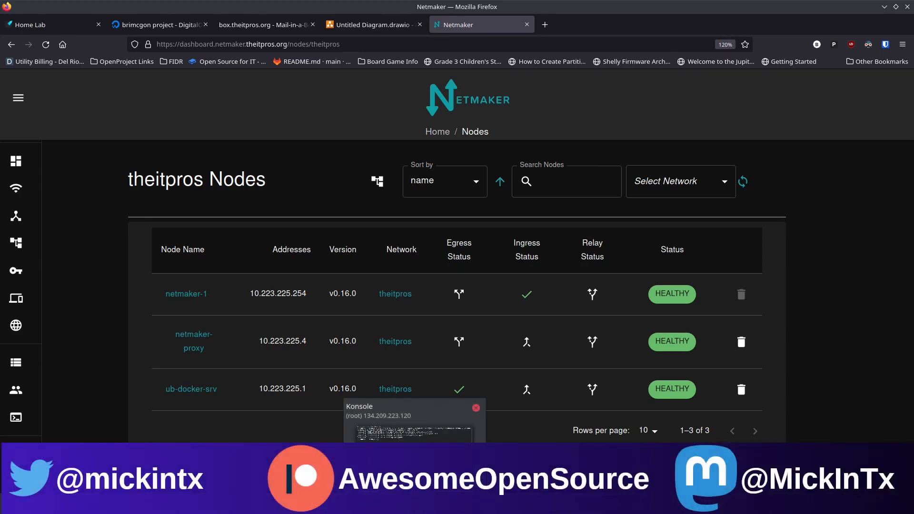
click(415, 504)
text(wg show)
key(Return)
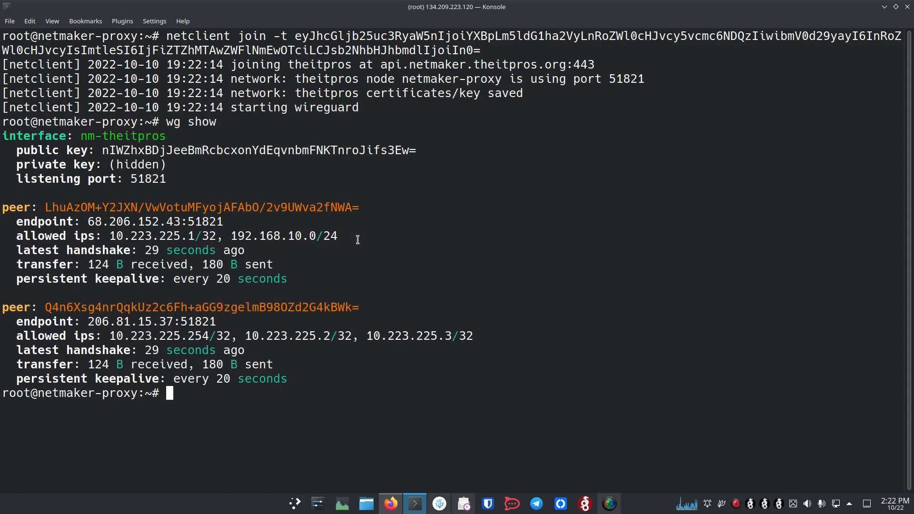
Ping the peer address 10.223.225.1 and confirm 0% packet loss.
drag(231, 235, 347, 237)
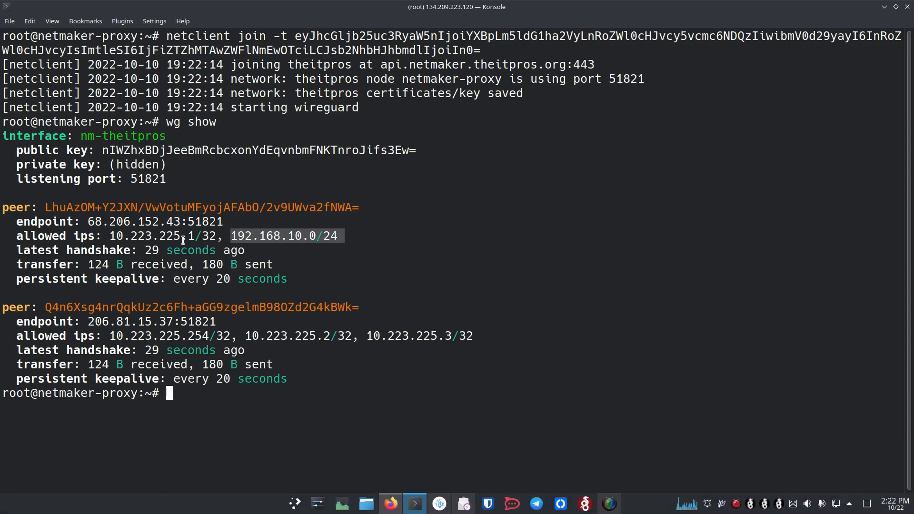
drag(192, 236, 110, 236)
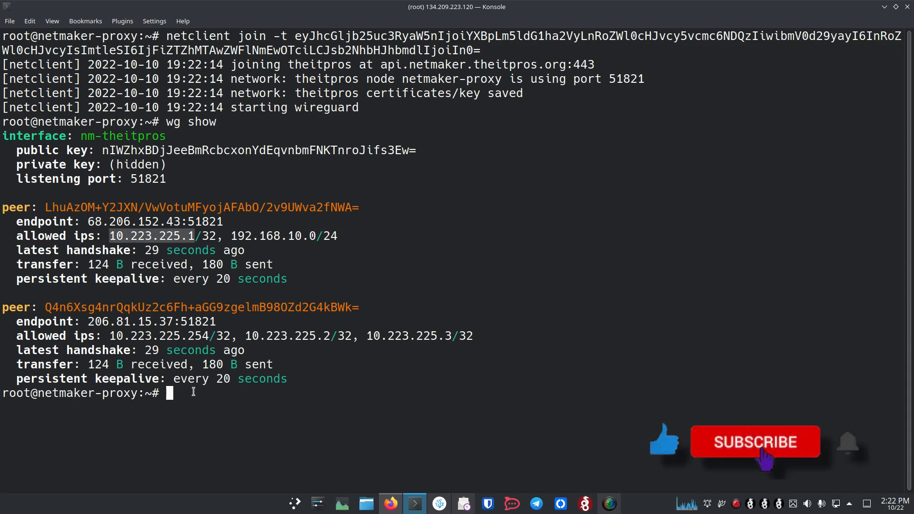
text(ping)
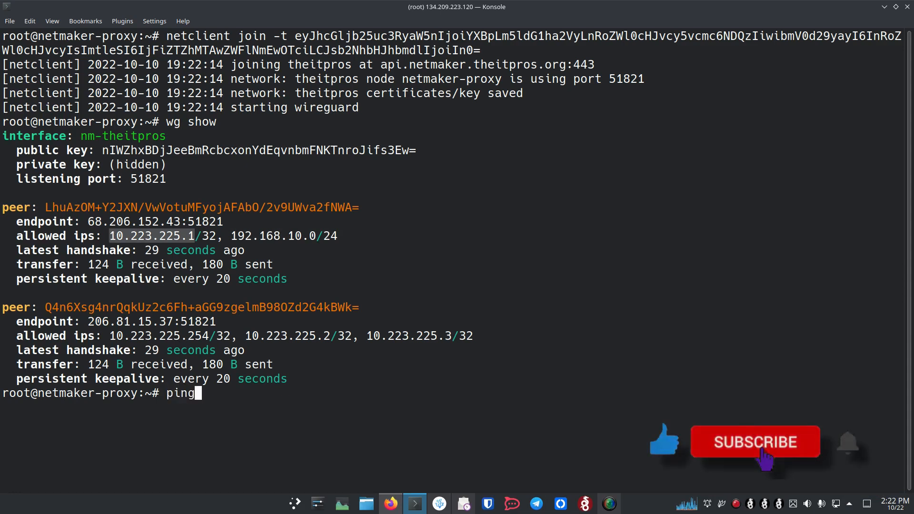
middle_click(247, 419)
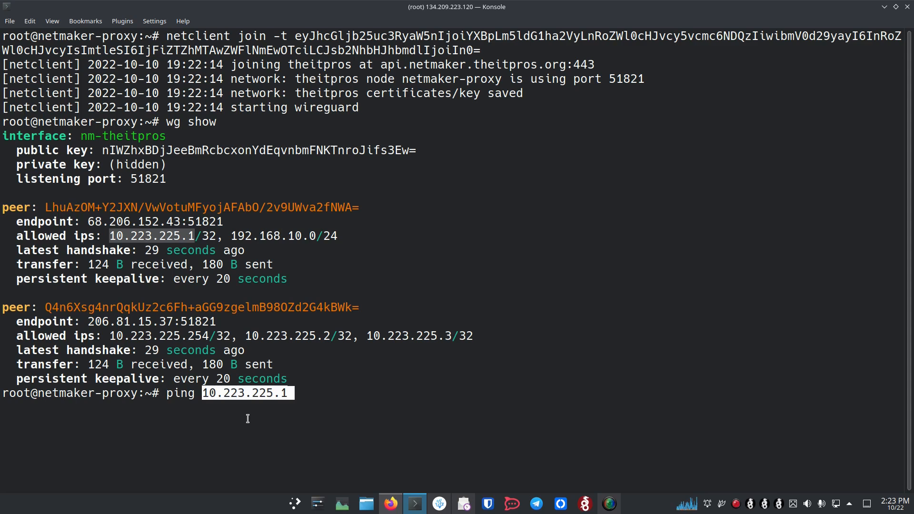
key(Return)
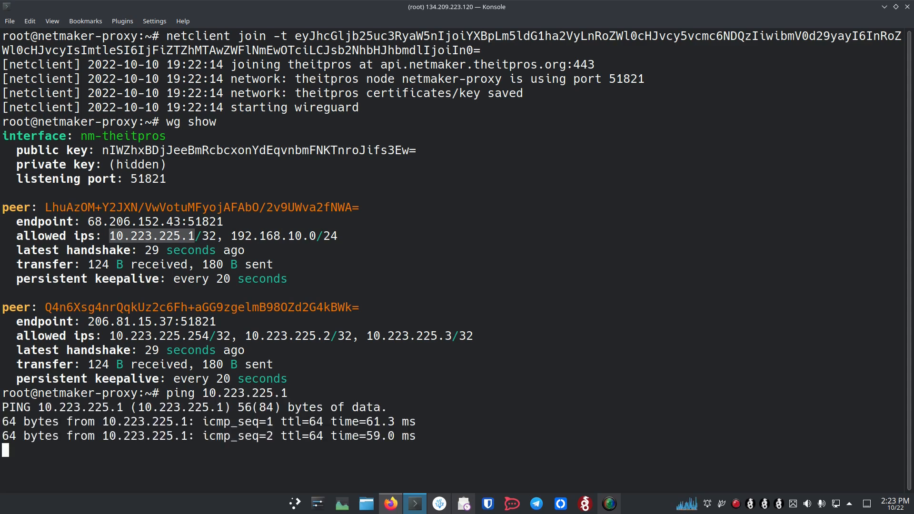
key(ctrl+c)
Ping 192.168.10.154 with 0% packet loss, then clear the terminal.
text(ping 192.168.10.154)
key(Return)
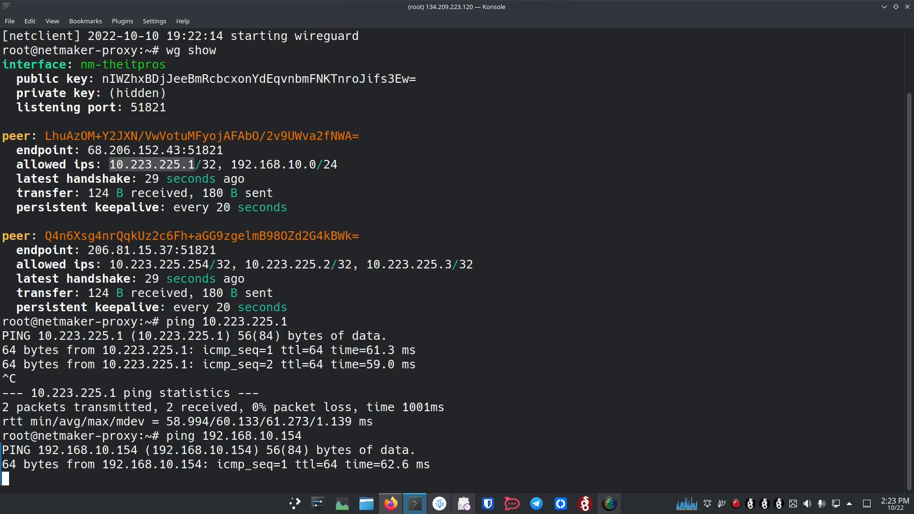
key(ctrl+c)
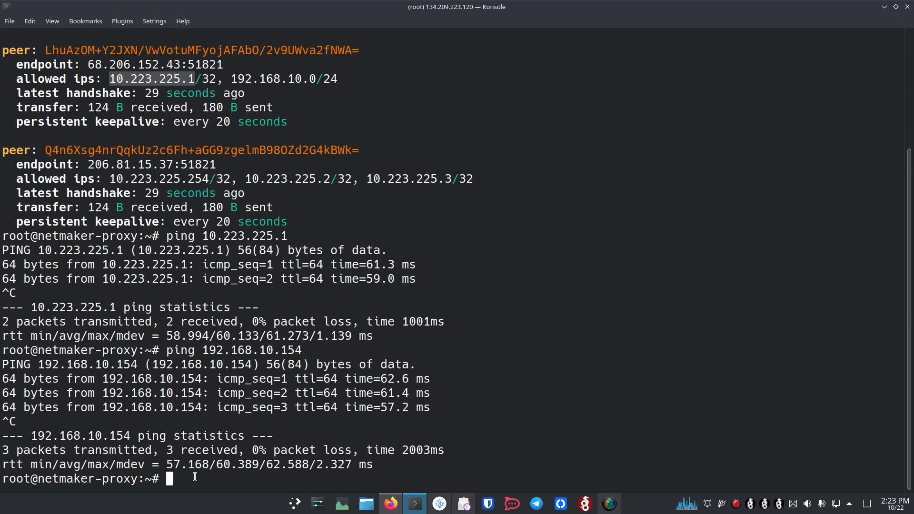
text(clear)
key(Return)
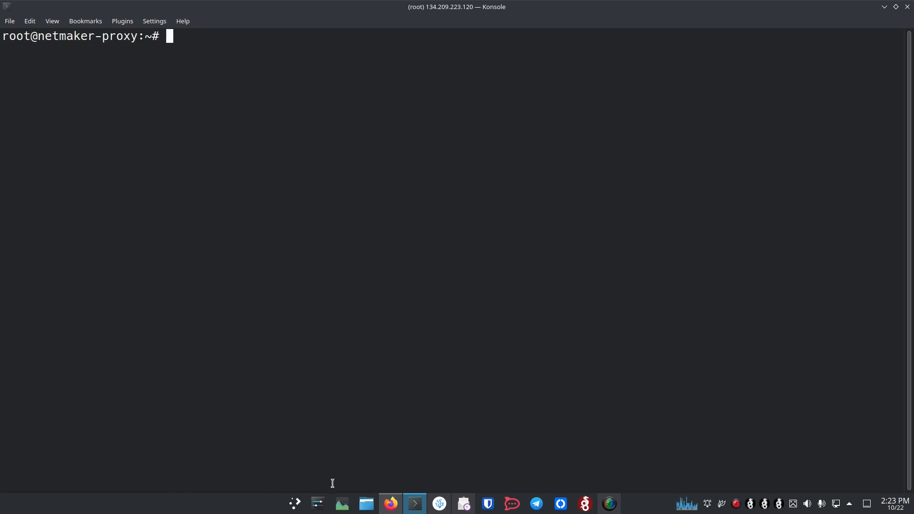
click(391, 504)
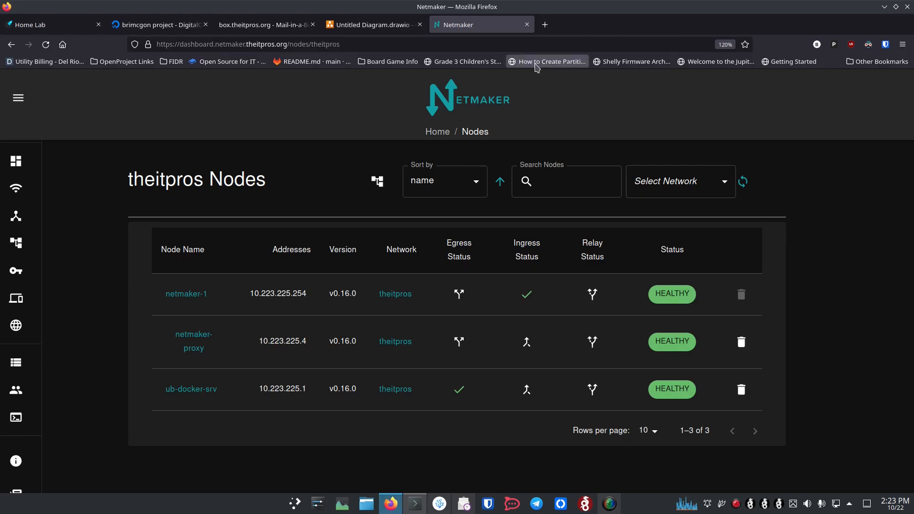
click(545, 24)
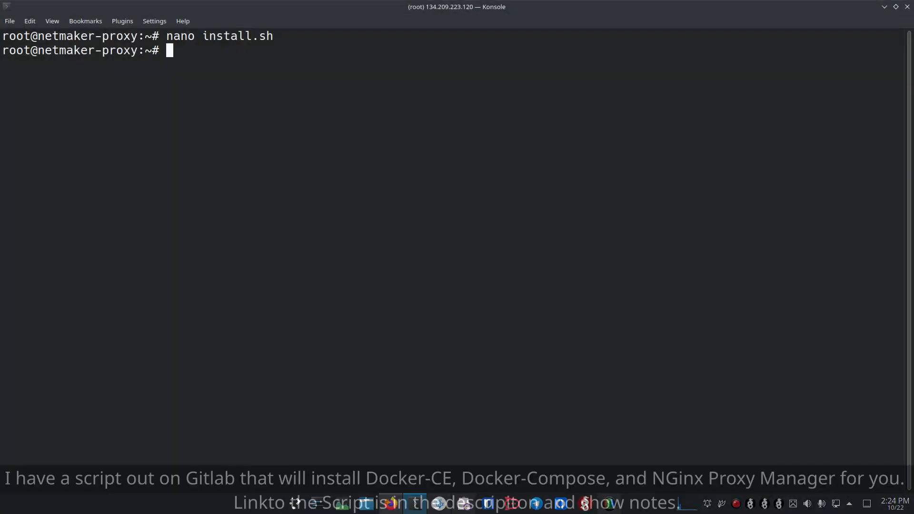
Make install.sh executable with chmod +x and launch ./install.sh.
text(chmod _x)
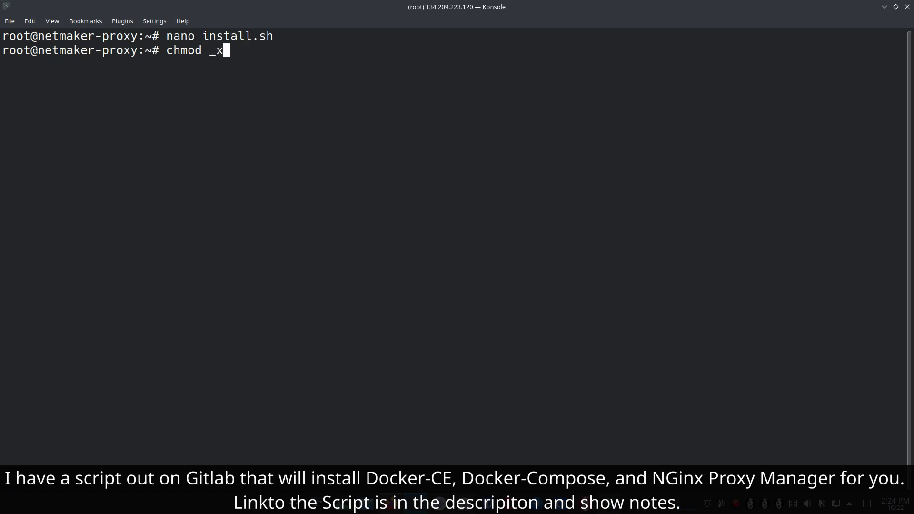
key(BackSpace)
key(BackSpace)
text(+x install.sh)
key(Return)
text(./ins)
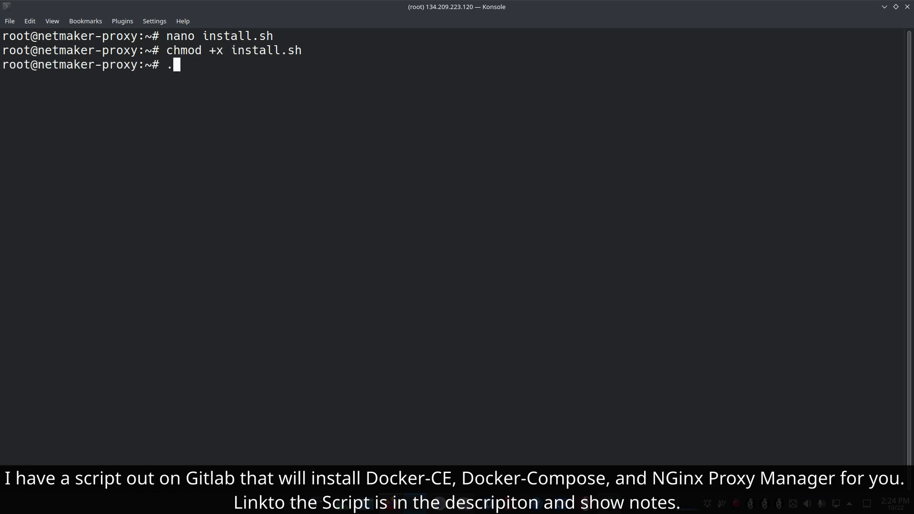
key(Tab)
key(Return)
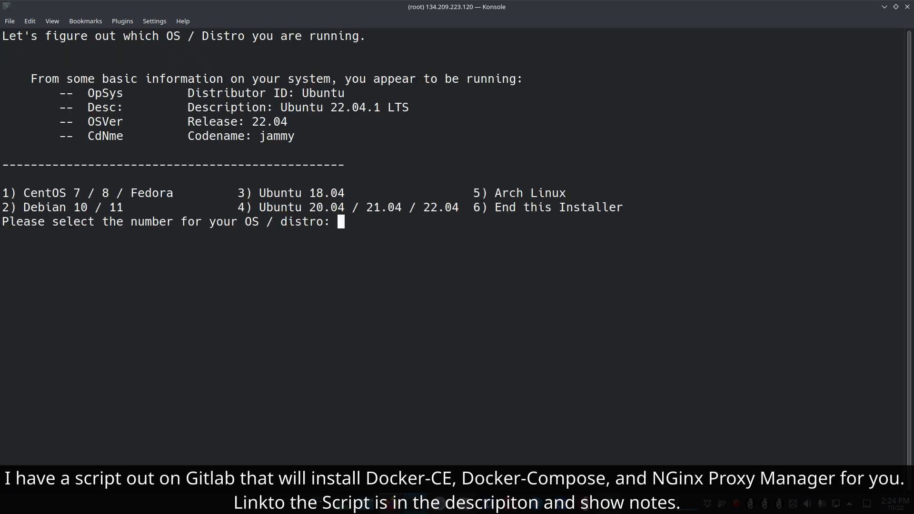
Choose Ubuntu option 4; install Docker-CE, Docker-Compose and NGinX Proxy Manager; skip Navidrome and Portainer.
text(4)
key(Return)
text(y)
key(Return)
text(y)
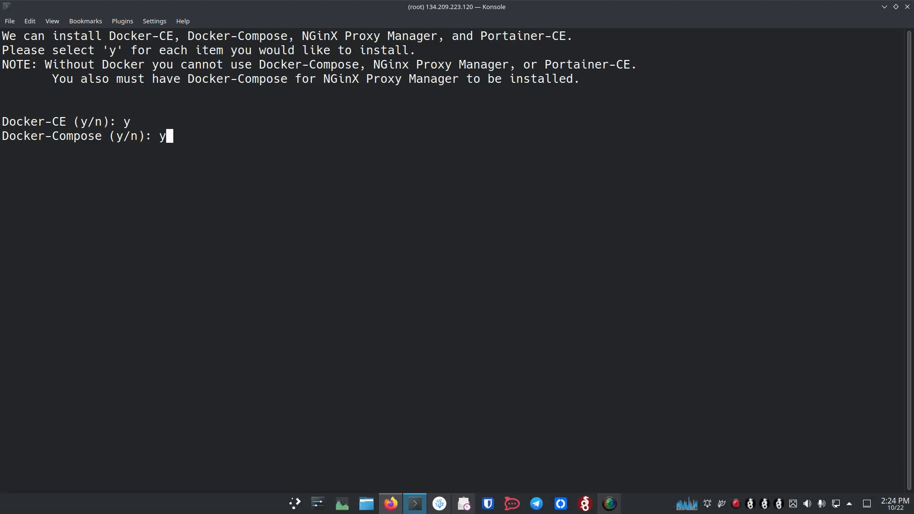
key(Return)
text(y)
key(Return)
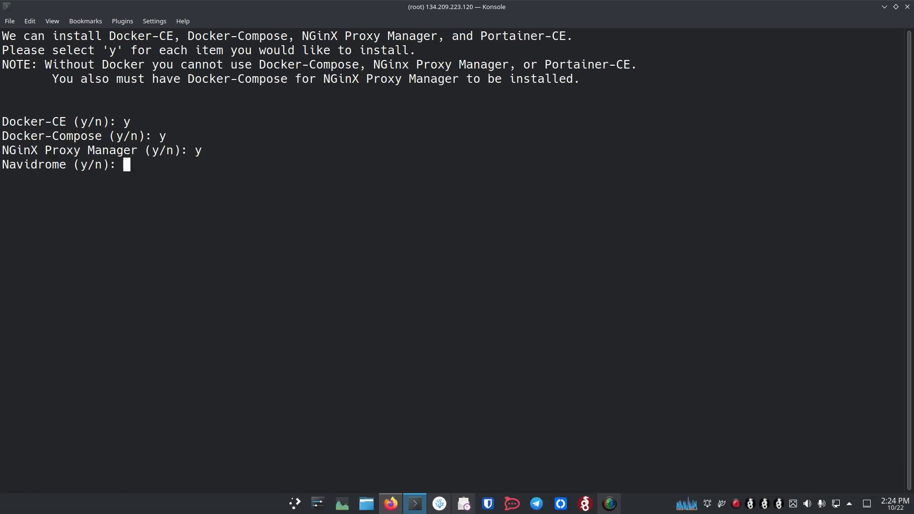
text(n)
key(Return)
text(n)
key(Return)
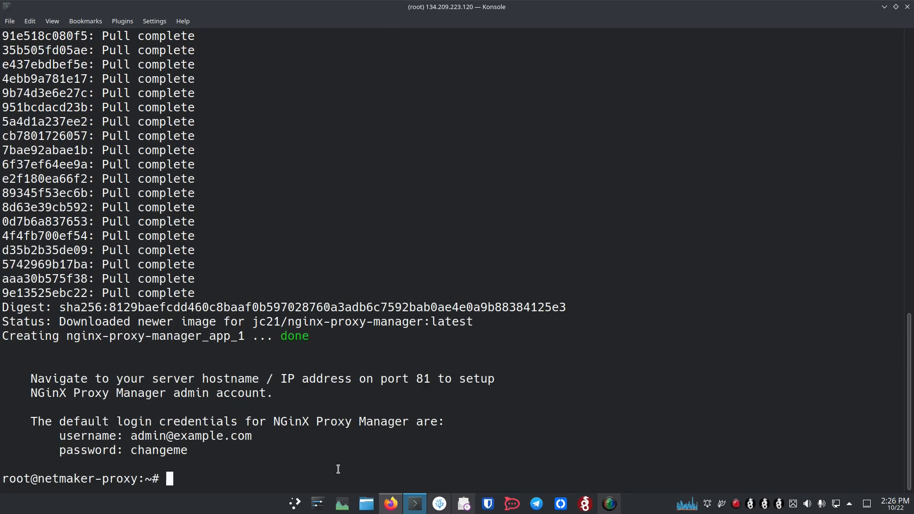
drag(387, 465, 380, 456)
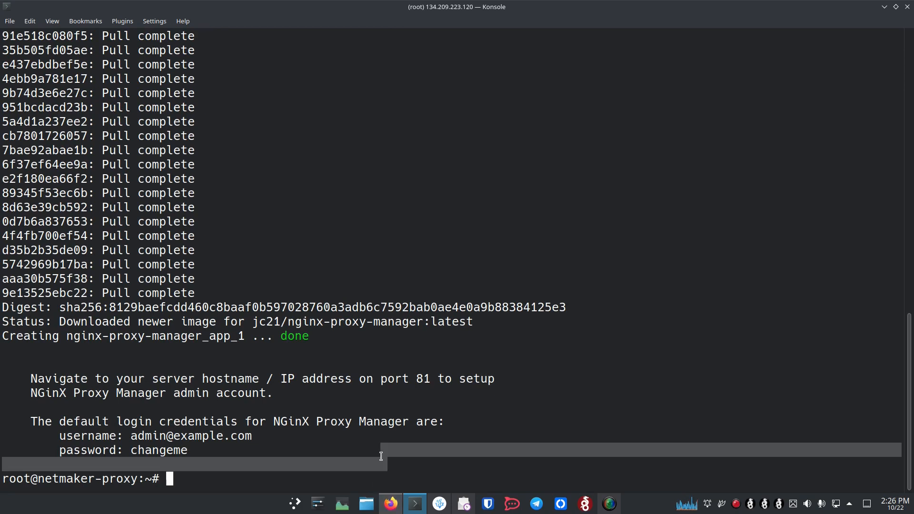
Log into the Nginx Proxy Manager admin page with the admin e-mail and password, declining to save the login.
text(ip)
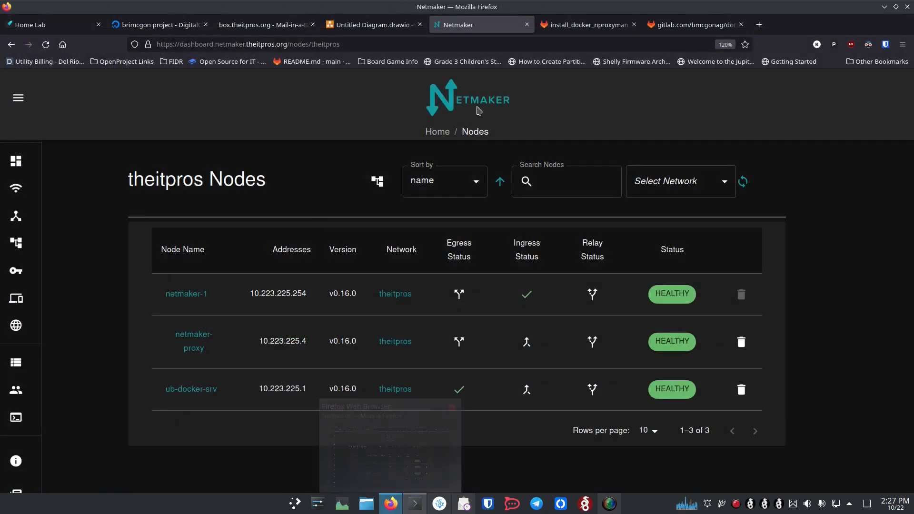
click(677, 27)
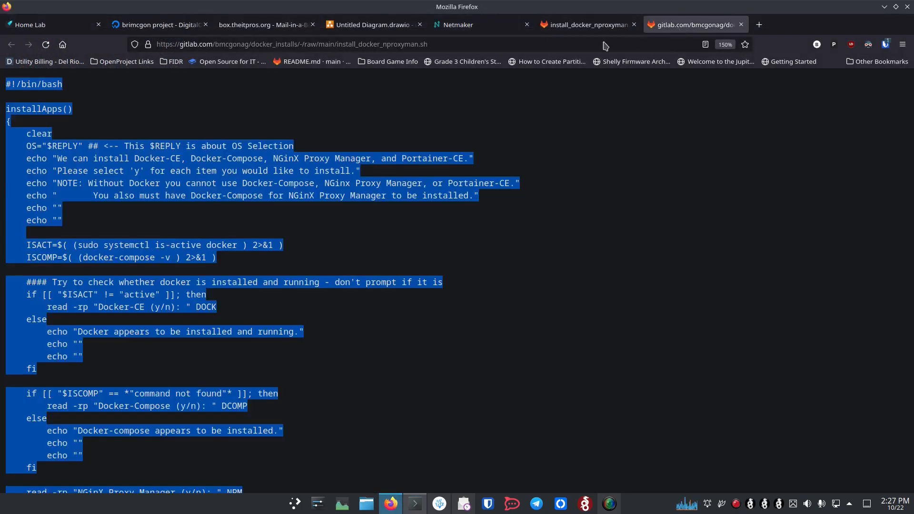
click(523, 43)
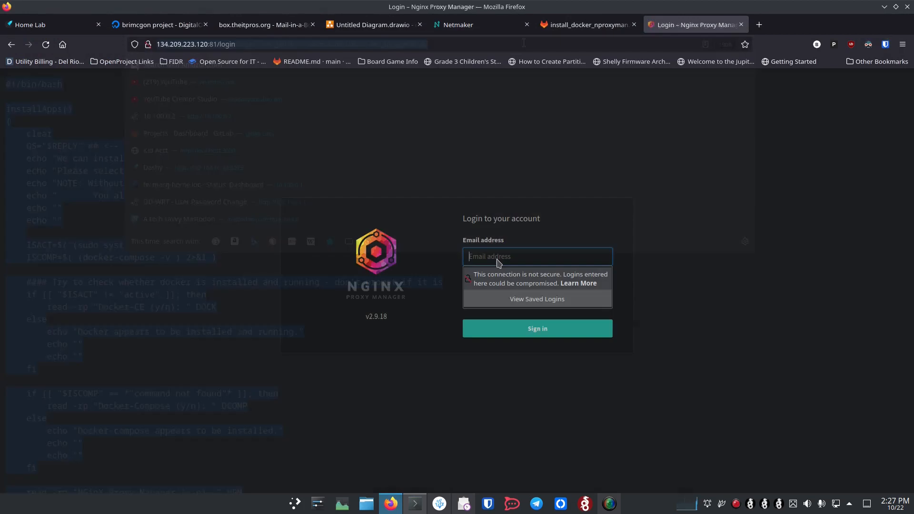
text(admin@)
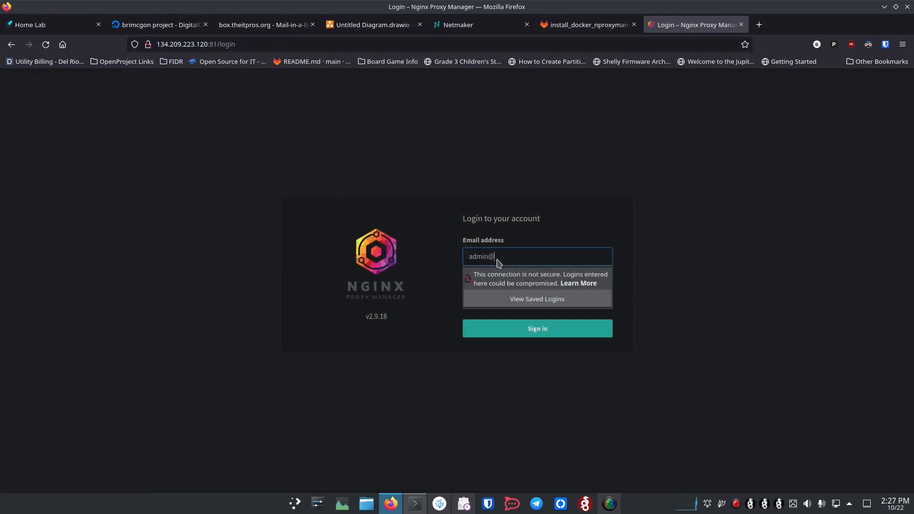
text(example.com)
key(Tab)
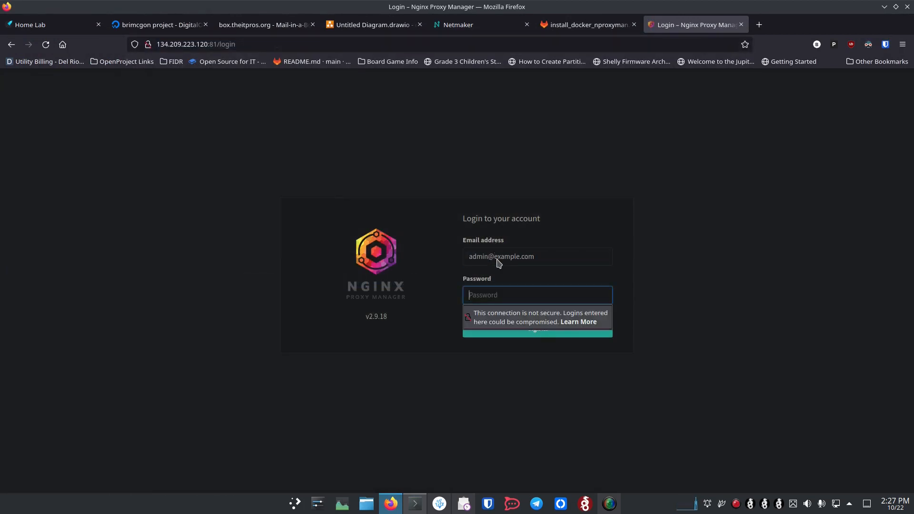
text(ch)
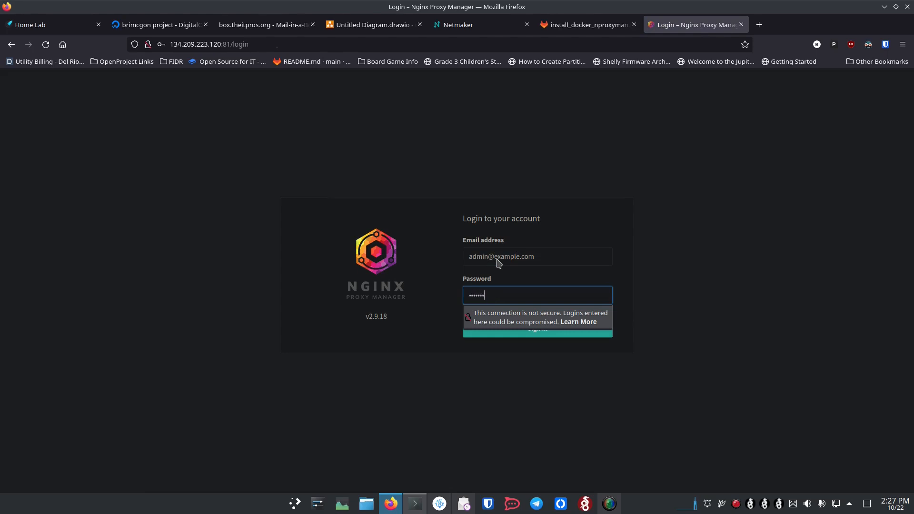
key(Return)
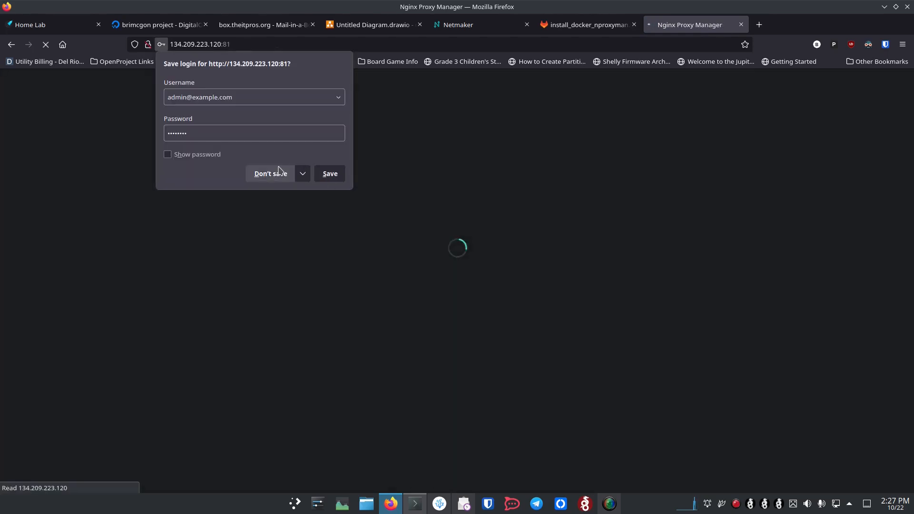
click(278, 172)
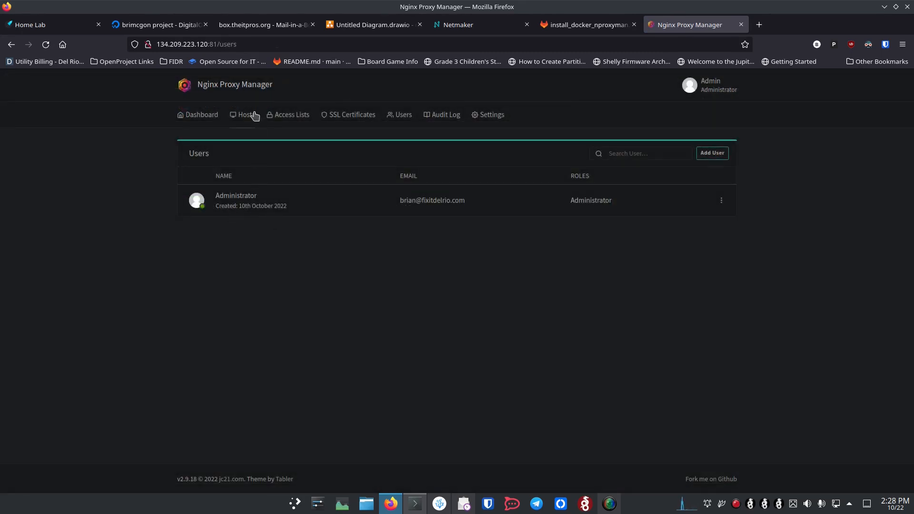
Go to Hosts > Proxy Hosts and start a new proxy host.
click(290, 119)
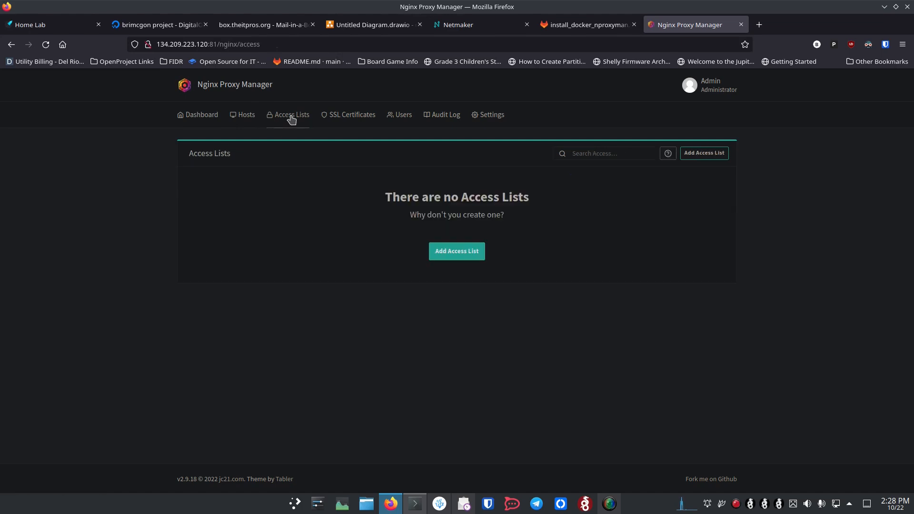
click(247, 119)
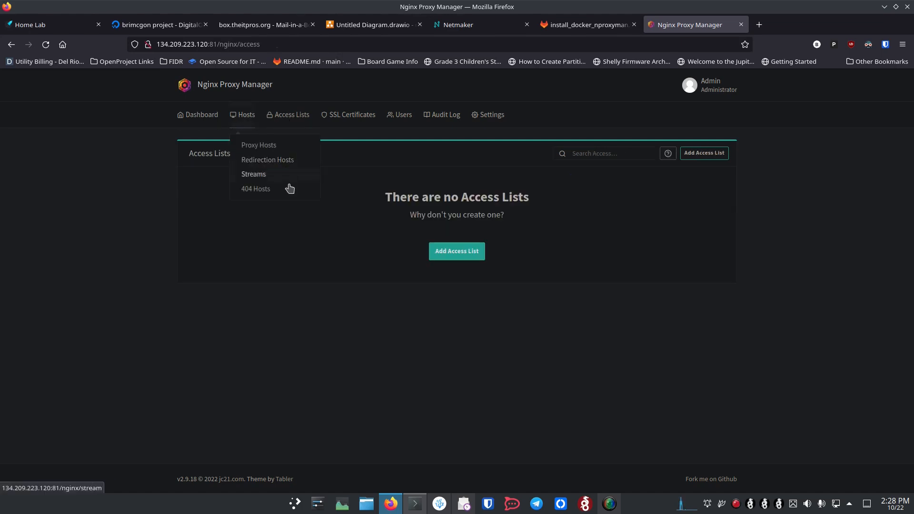
click(246, 146)
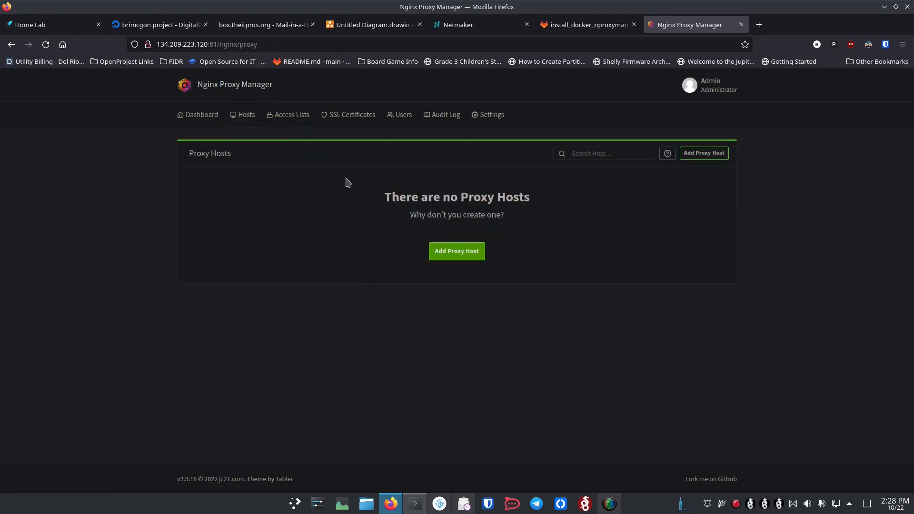
click(700, 157)
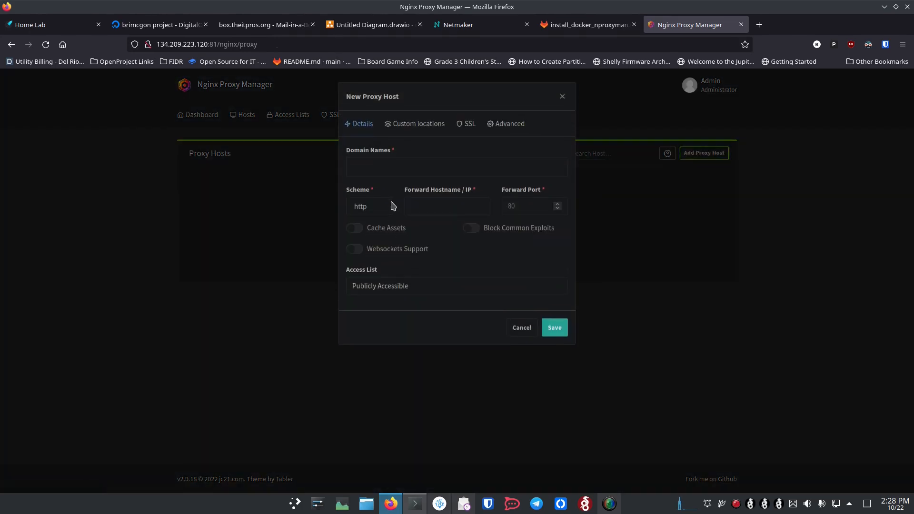
Enter manage.myapp.theitpros.org as the proxy host's domain, then begin typing it in the address bar.
click(394, 162)
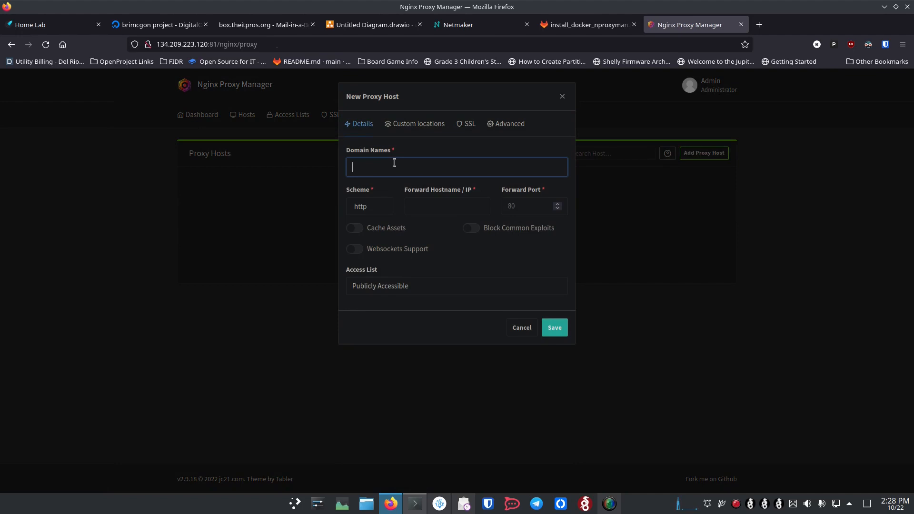
text(manage.myapp.theitpros.org)
key(Return)
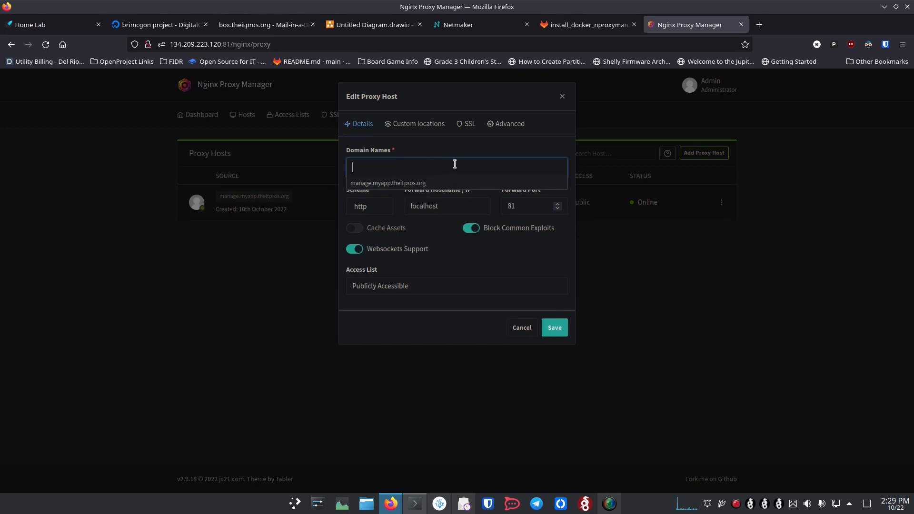
text(manage.my)
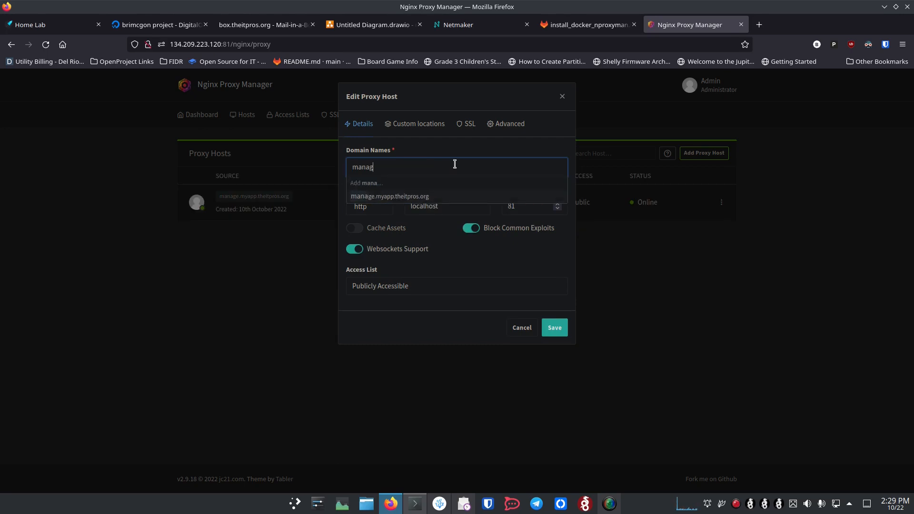
text(apps.theitpros.org/login)
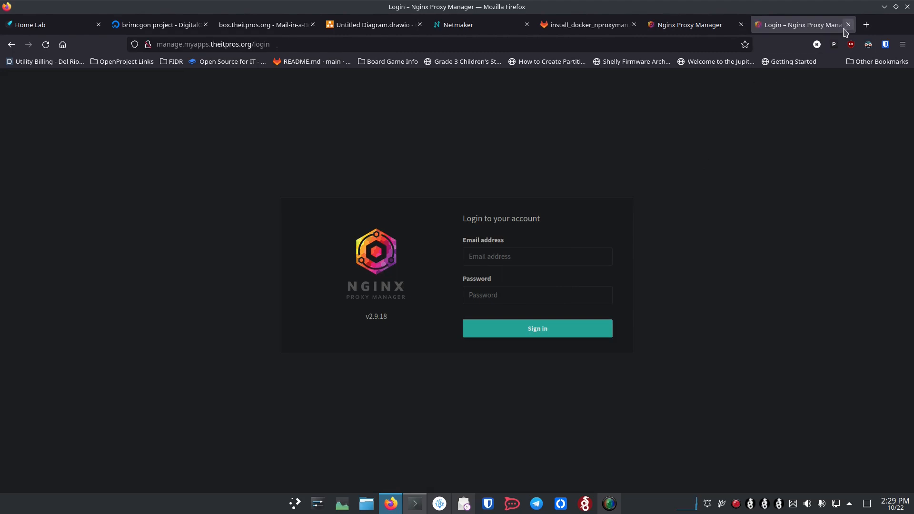
Close the login tab and open the manage host's SSL settings for editing.
click(848, 24)
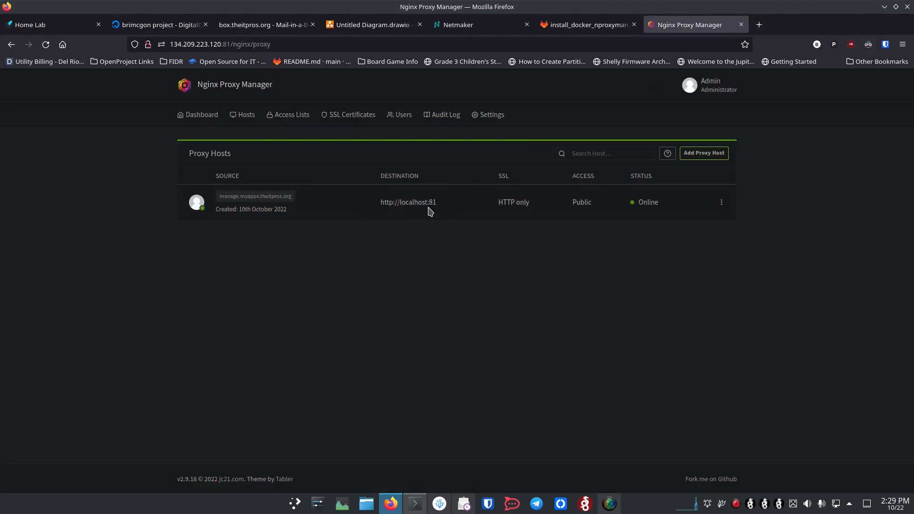
click(721, 203)
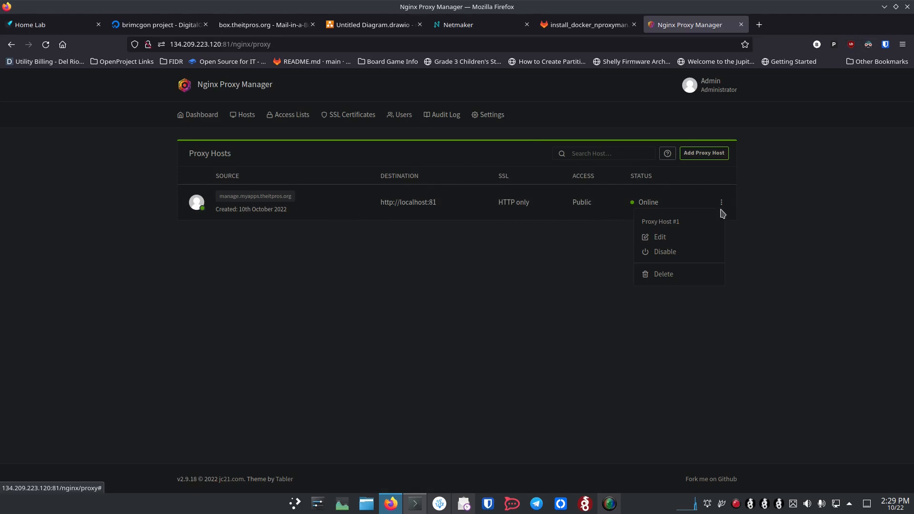
click(659, 238)
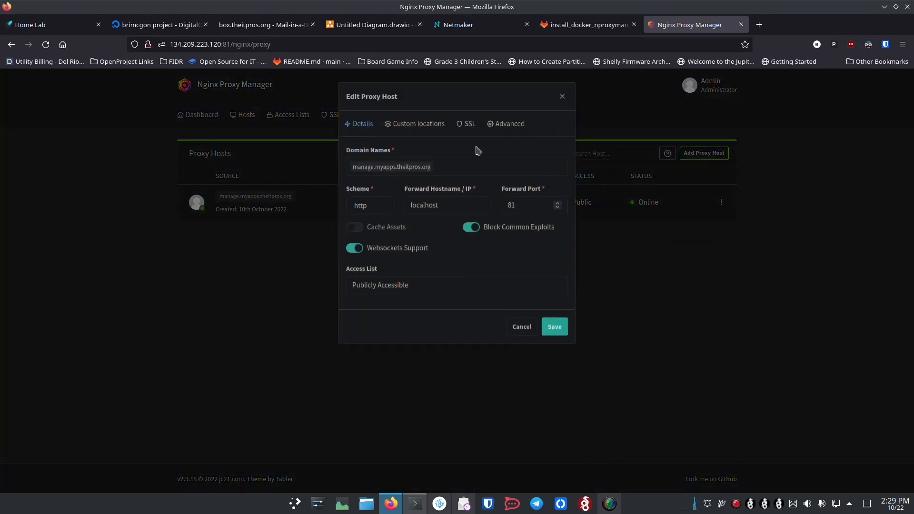
click(465, 123)
Request a new Let's Encrypt certificate with Force SSL and HTTP/2, accept the terms and save.
click(404, 167)
click(403, 190)
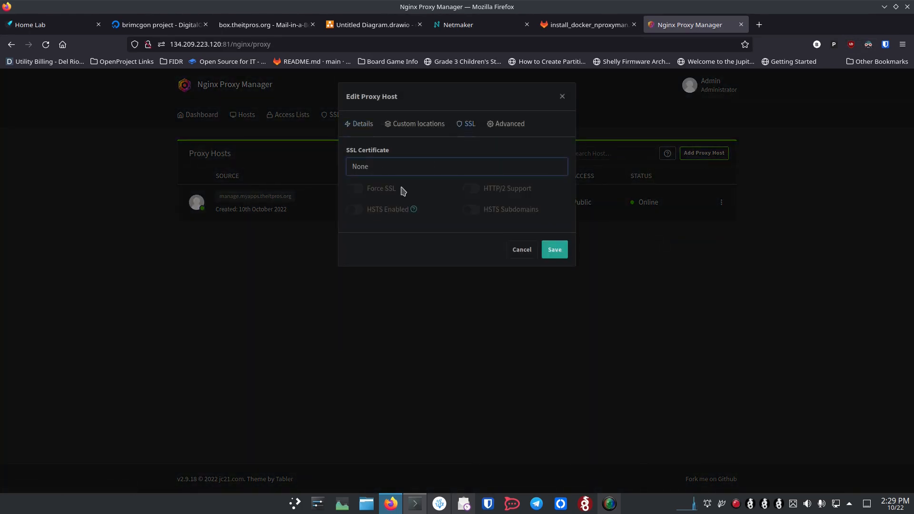
click(404, 167)
click(404, 207)
click(356, 190)
click(472, 190)
click(359, 291)
click(554, 330)
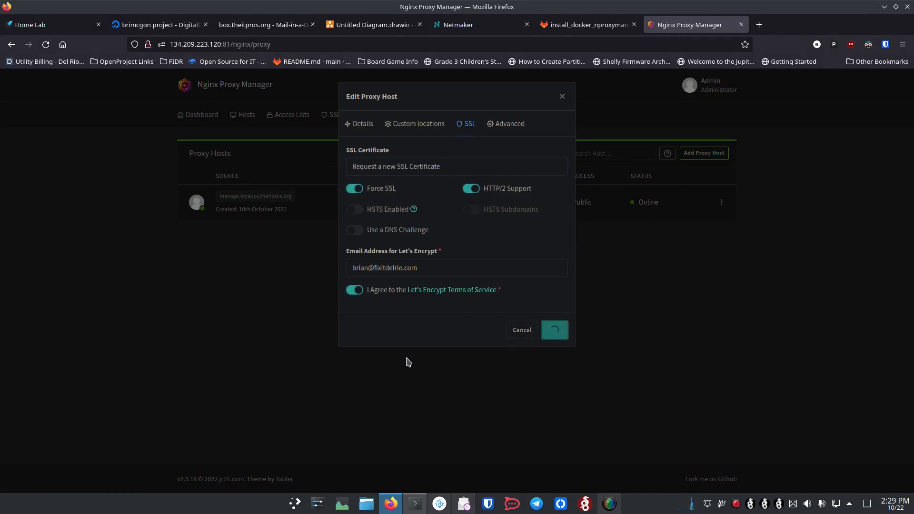
Sign in at manage.myapps.theitpros.org over HTTPS, view the proxy hosts, then switch to Home Lab.
click(265, 198)
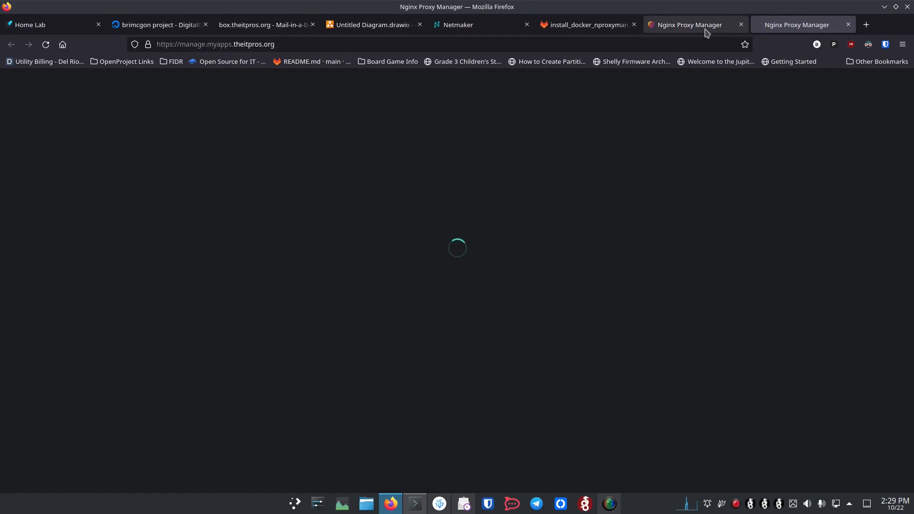
click(741, 25)
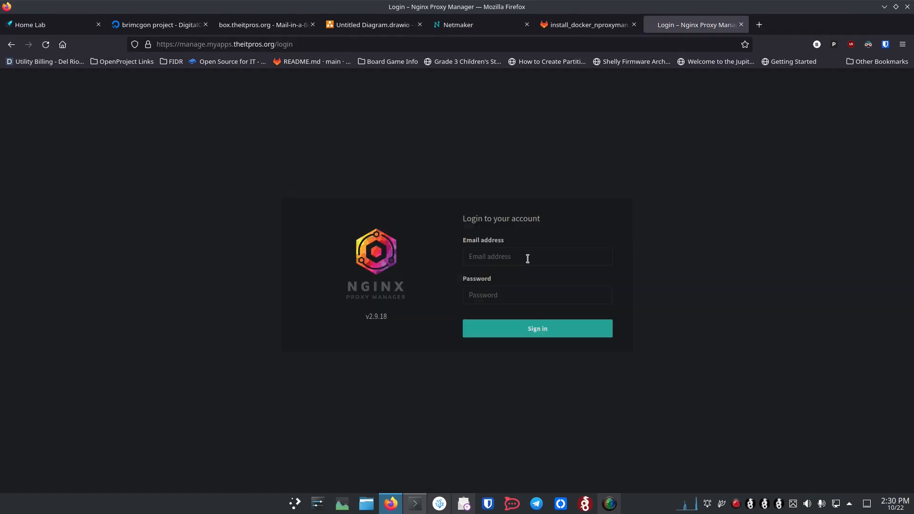
click(527, 259)
text(brian)
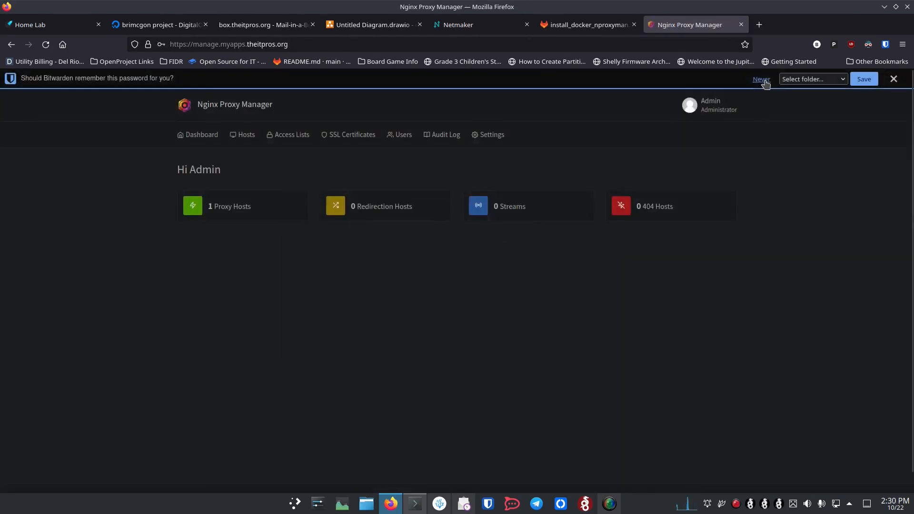
click(764, 81)
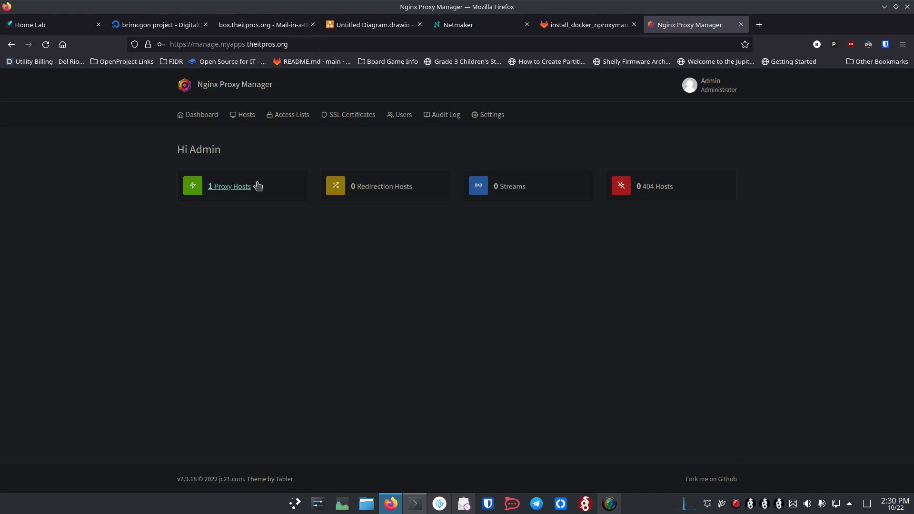
click(240, 188)
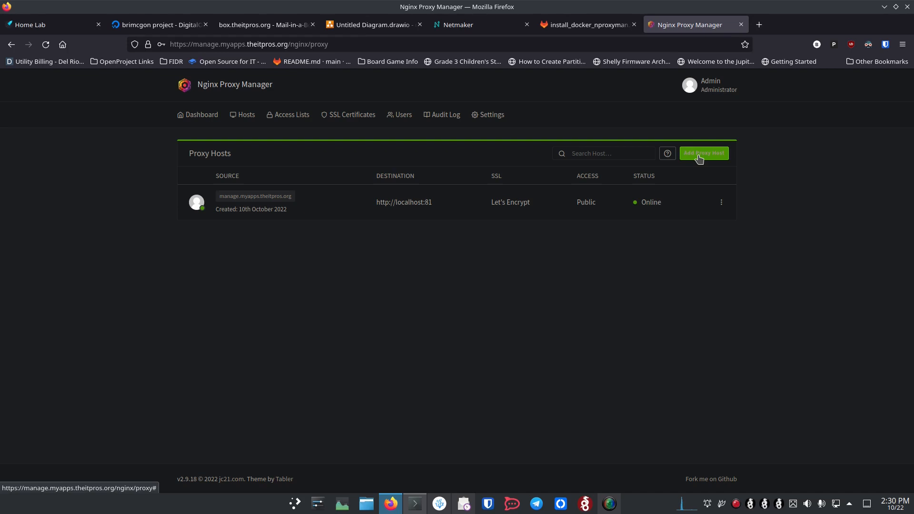
click(65, 26)
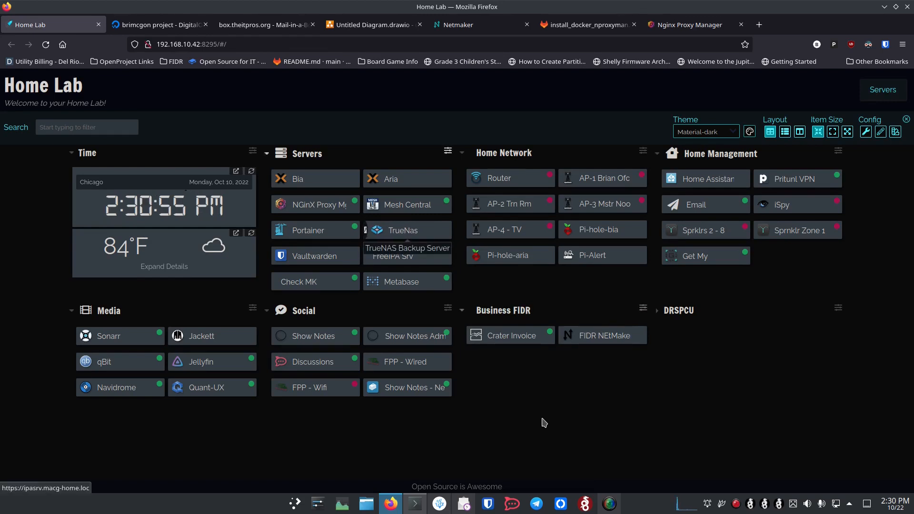
Add tnas.myapps.theitpros.org forwarding to 192.168.10.115:80 with Block Common Exploits and Websockets on.
click(672, 28)
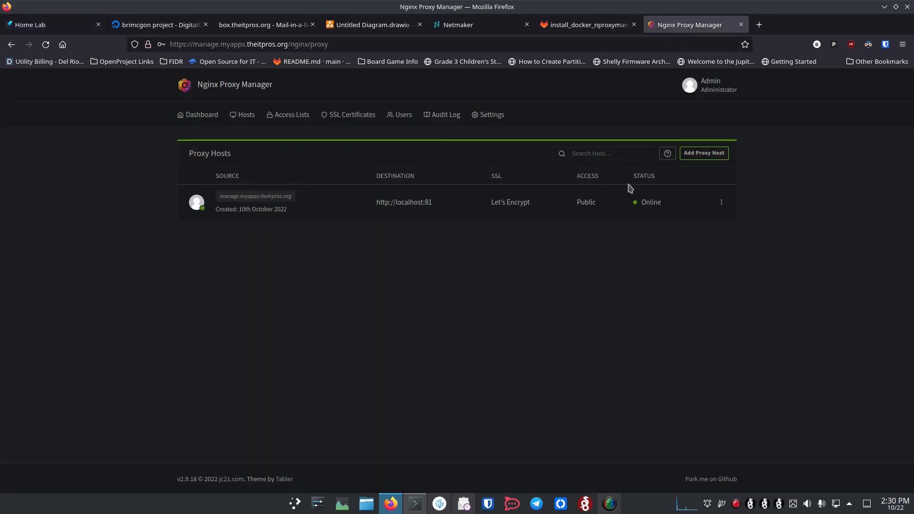
click(704, 153)
click(424, 166)
text(tn)
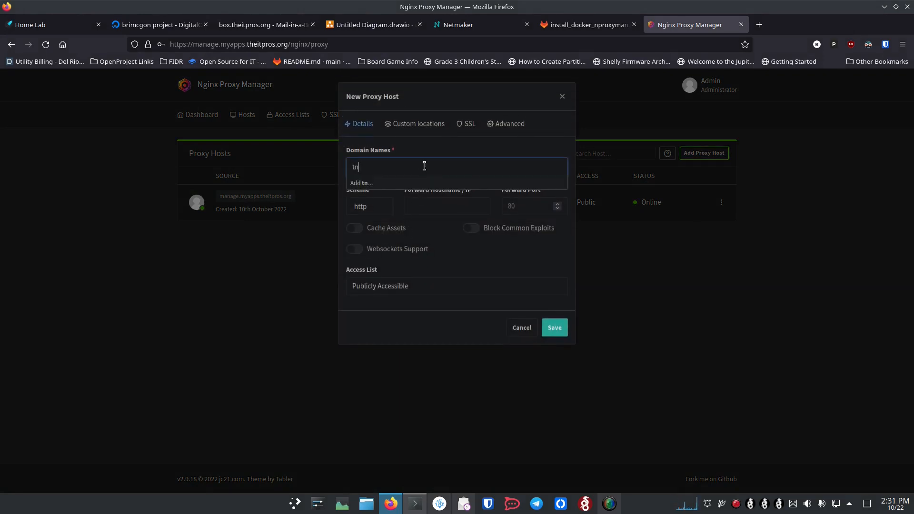
text(as.)
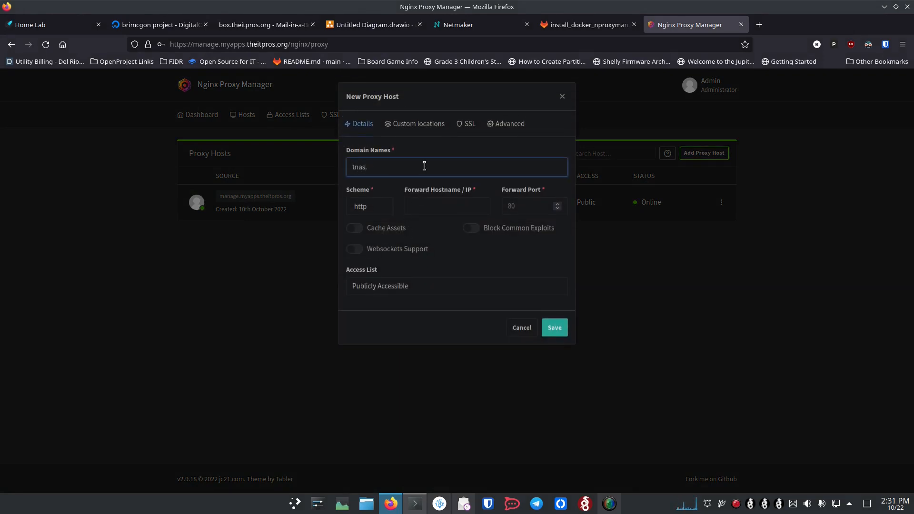
text(myapps.theitpros.org)
key(Return)
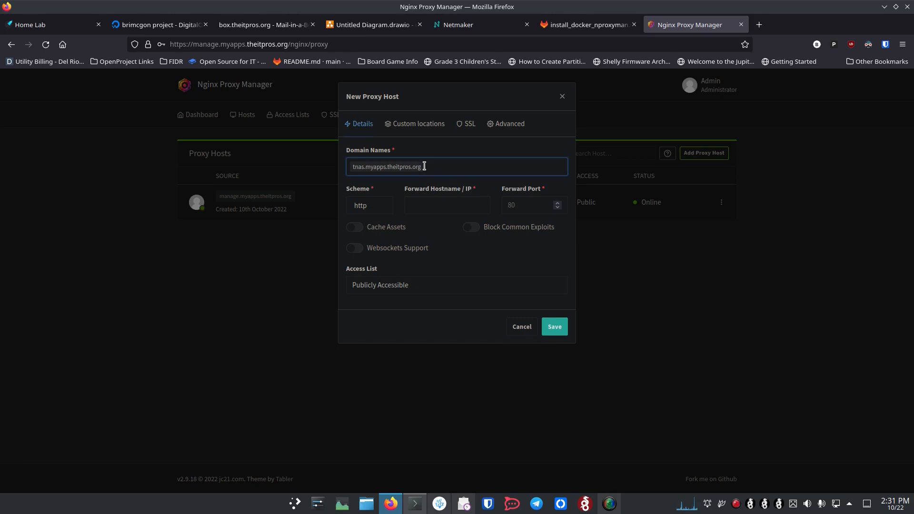
click(424, 209)
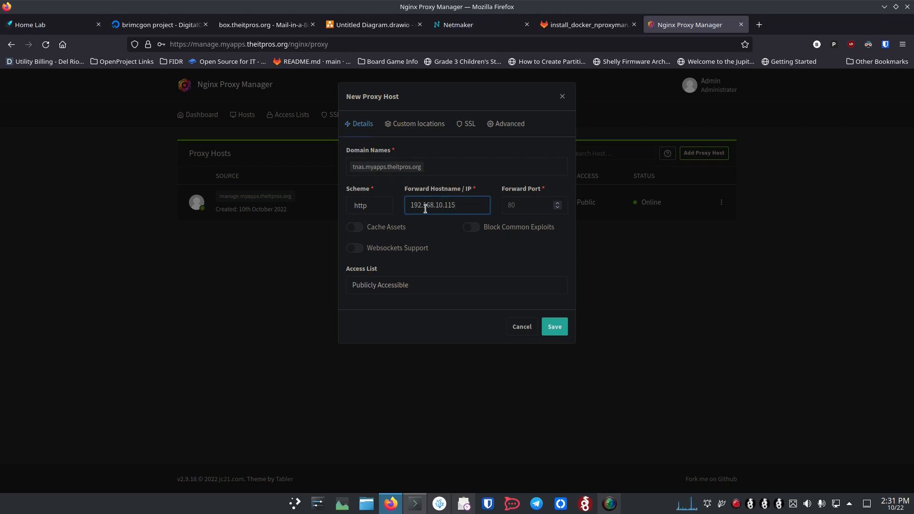
click(533, 208)
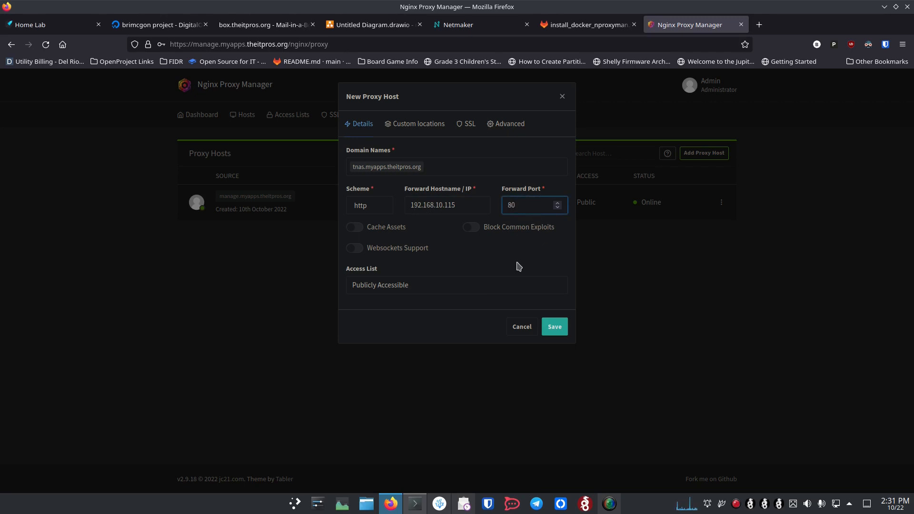
click(471, 227)
click(355, 249)
click(554, 329)
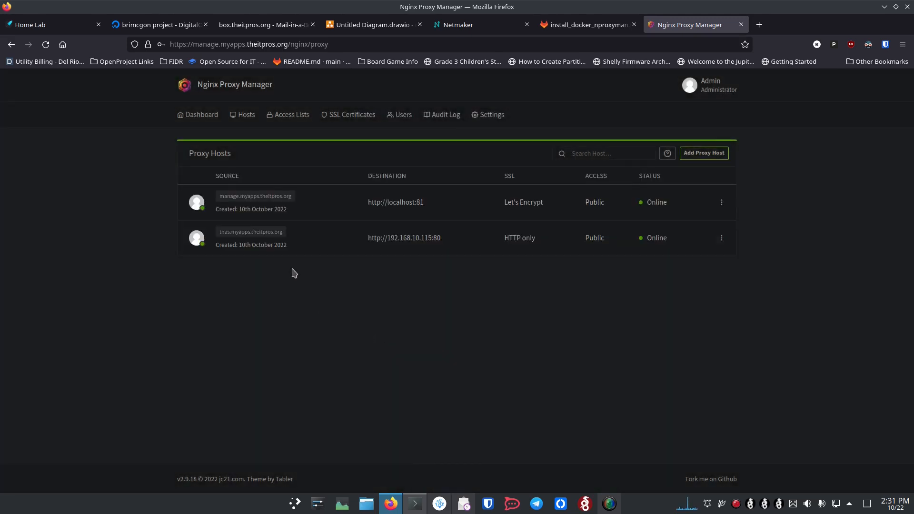
Load the TrueNAS sign-in page via tnas.myapps.theitpros.org, check its address, then switch to Netmaker nodes.
click(251, 233)
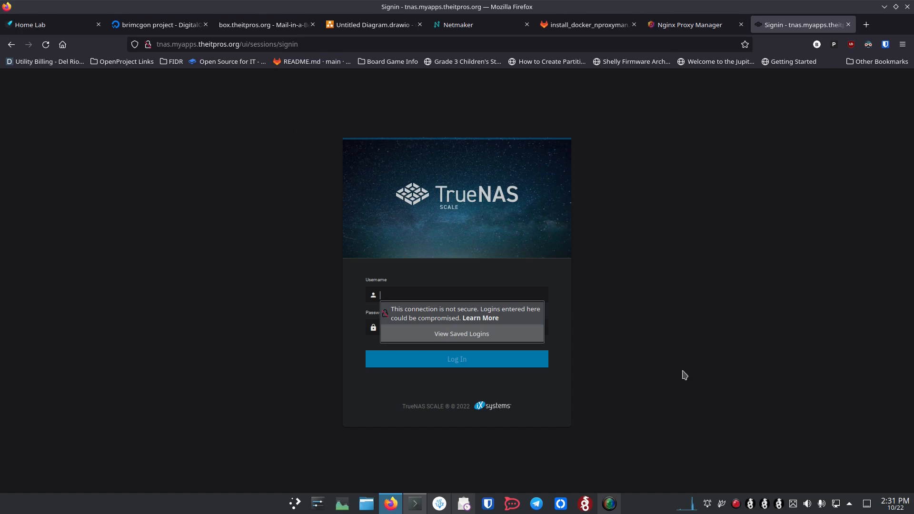
click(308, 43)
click(313, 43)
click(226, 332)
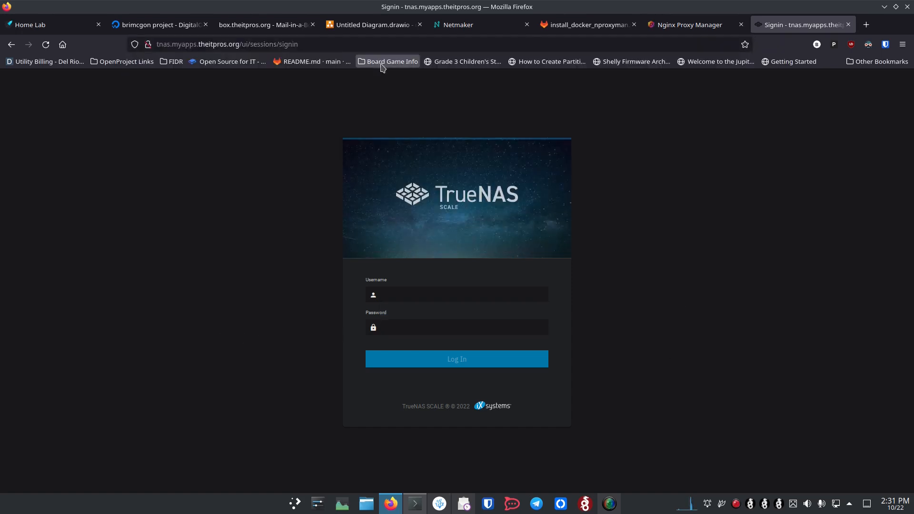
click(468, 29)
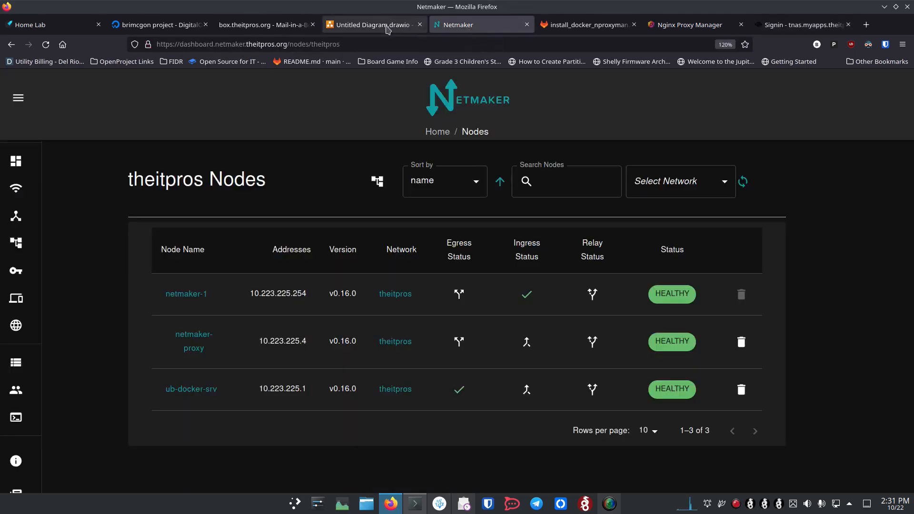
Switch to the Untitled Diagram.drawio tab showing the network diagram.
click(594, 28)
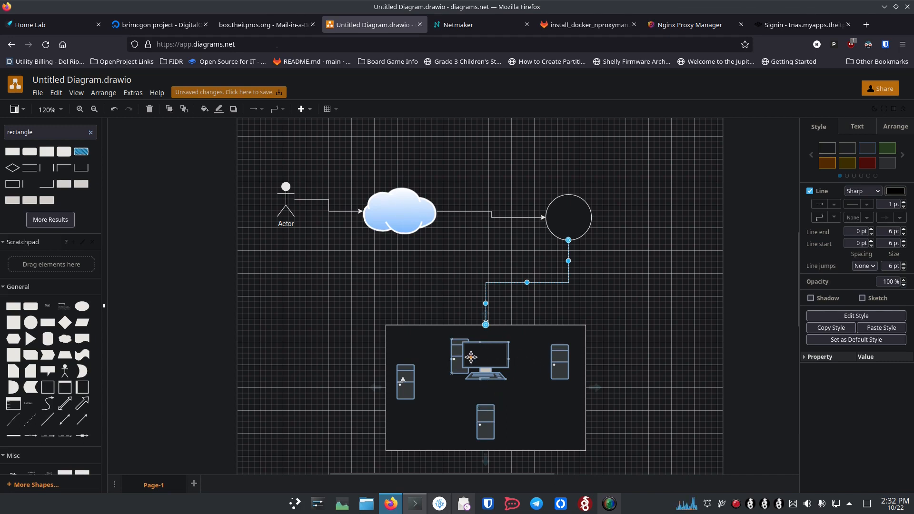
Close the TrueNAS Signin tab to reveal the Proxy Hosts list.
click(791, 25)
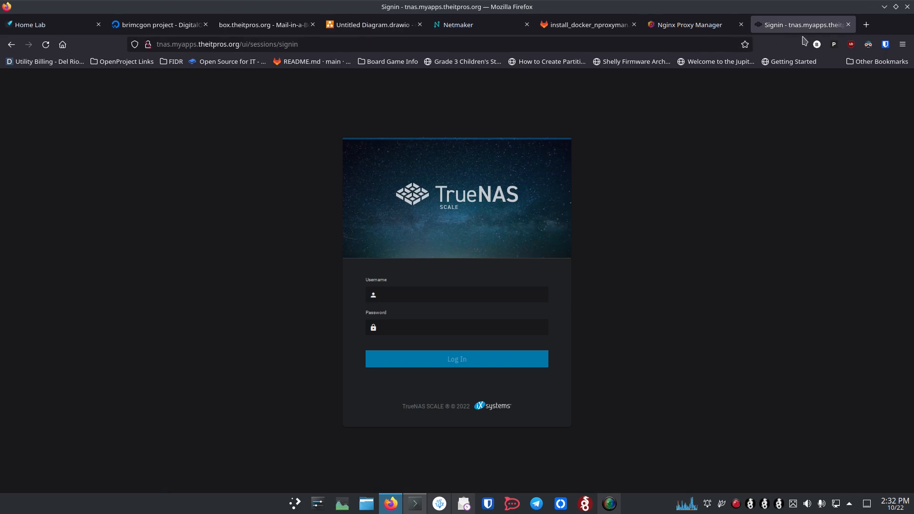
click(848, 25)
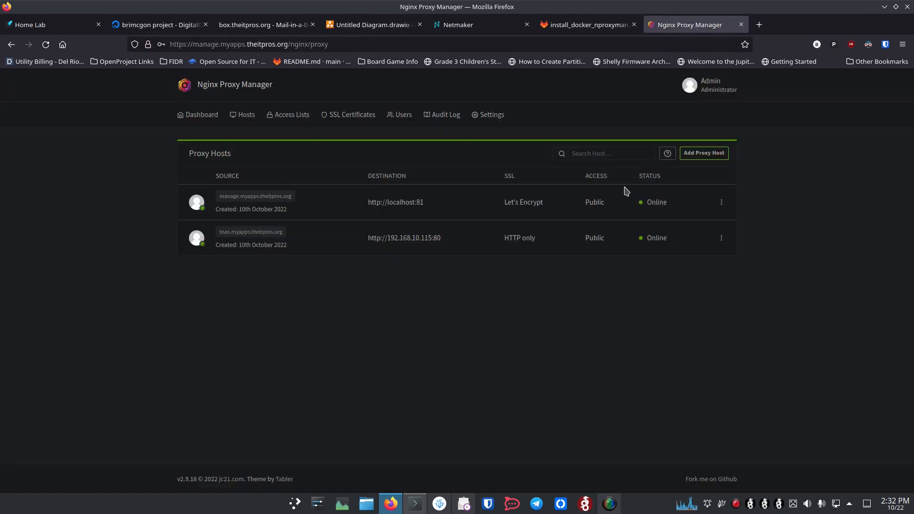
Edit the tnas host to request a Let's Encrypt certificate with Force SSL and HTTP/2, then save.
click(721, 238)
click(664, 275)
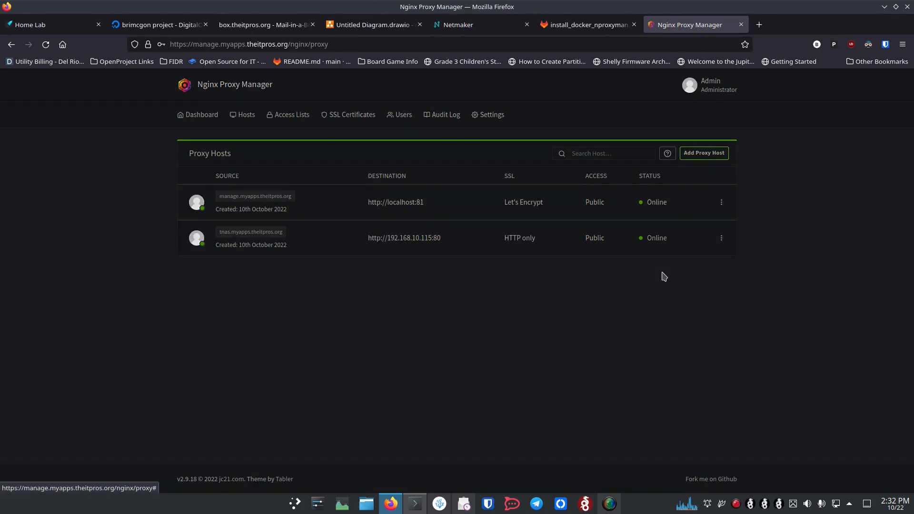
click(466, 124)
click(423, 165)
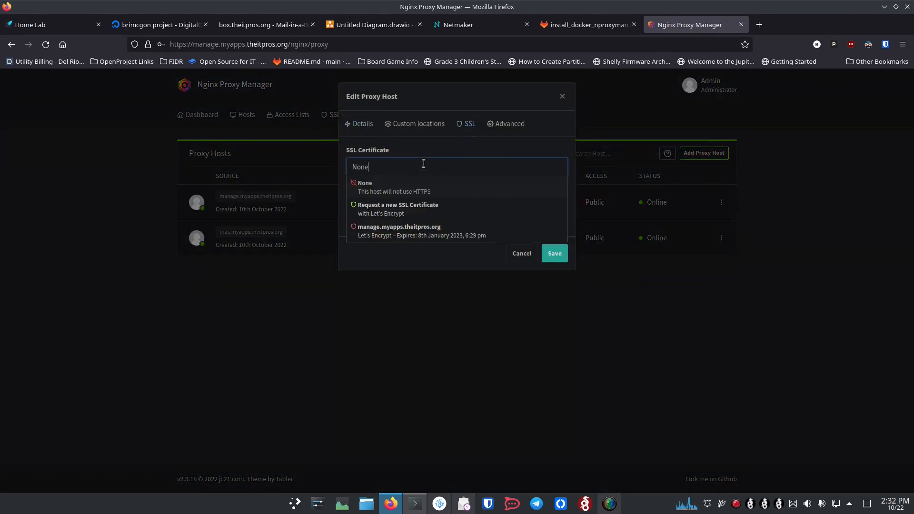
click(394, 208)
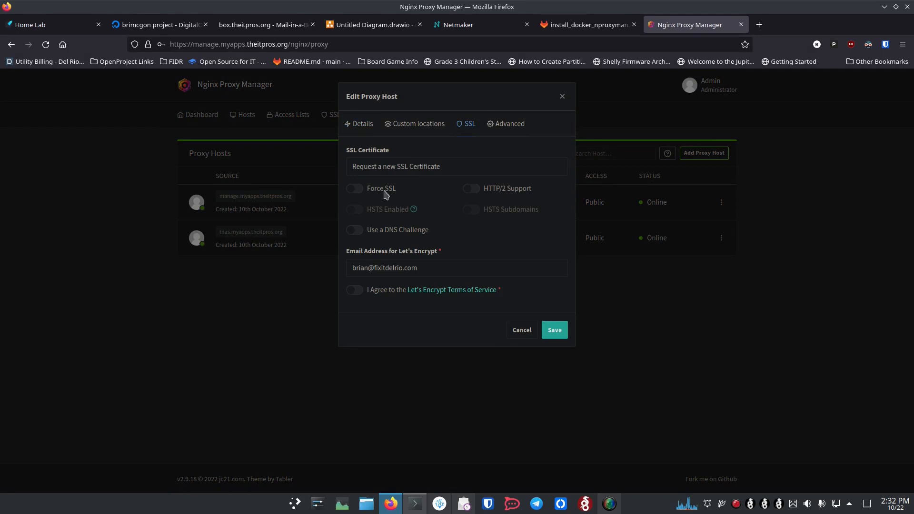
click(359, 189)
click(483, 190)
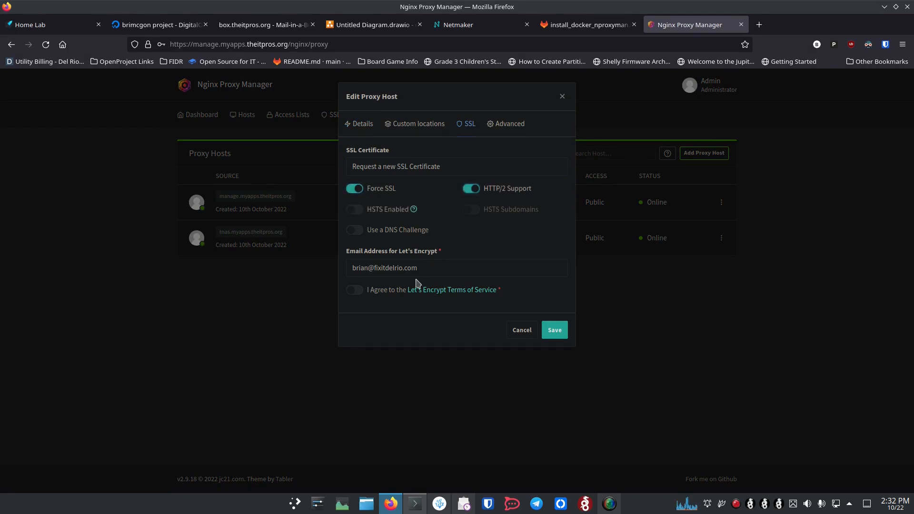
click(381, 292)
click(555, 331)
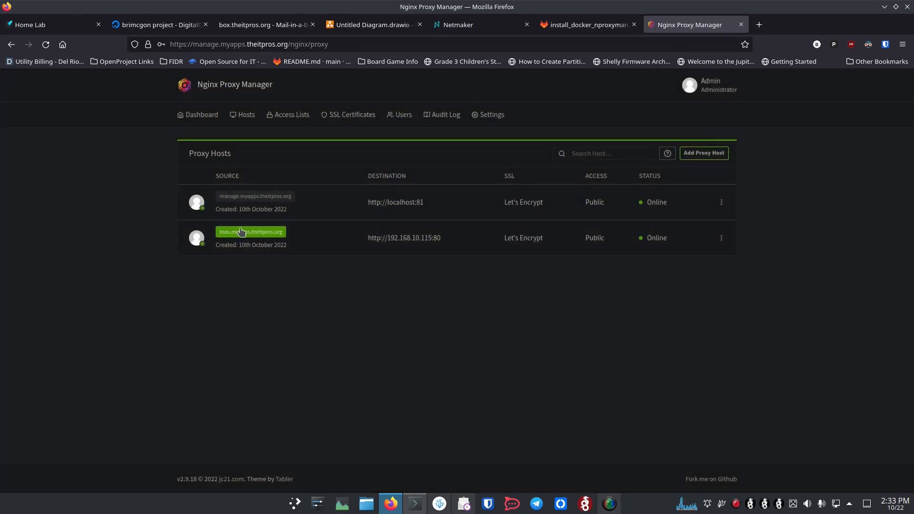
Open tnas.myapps.theitpros.org over HTTPS and attempt to sign in as admin.
click(241, 233)
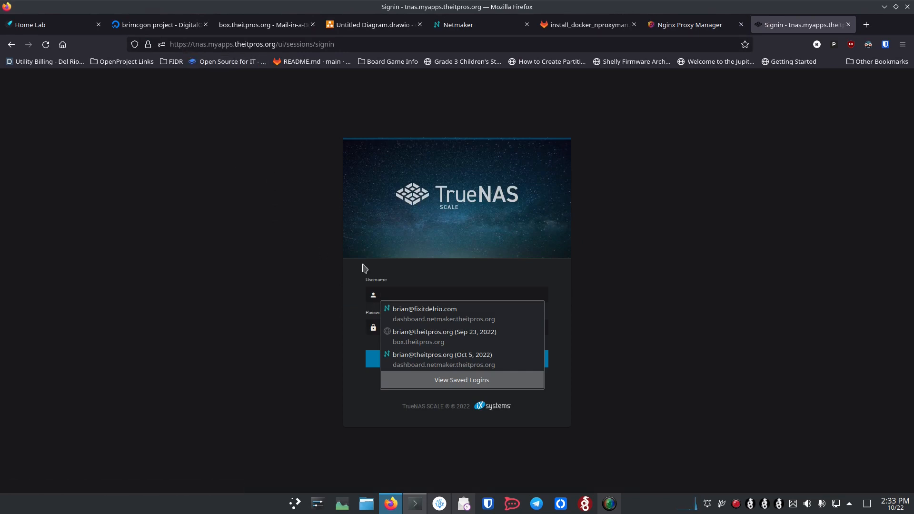
click(422, 296)
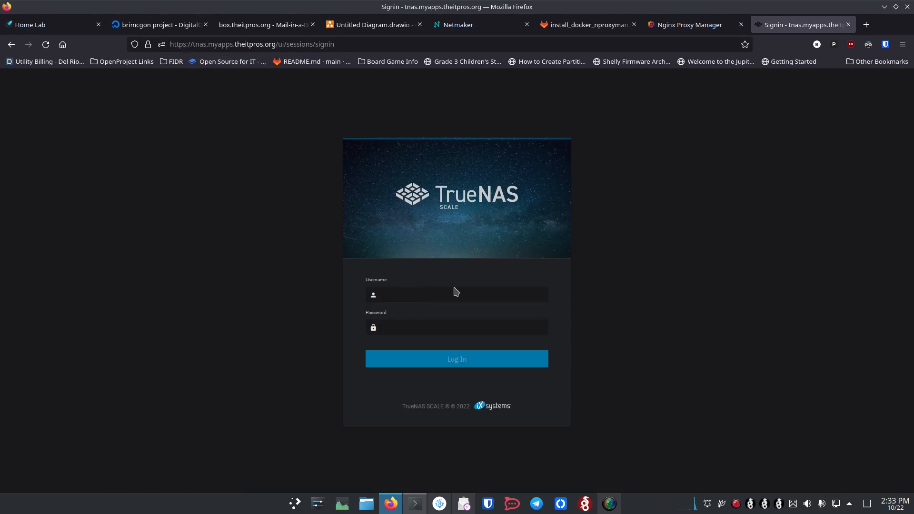
text(admin)
key(Tab)
text(**)
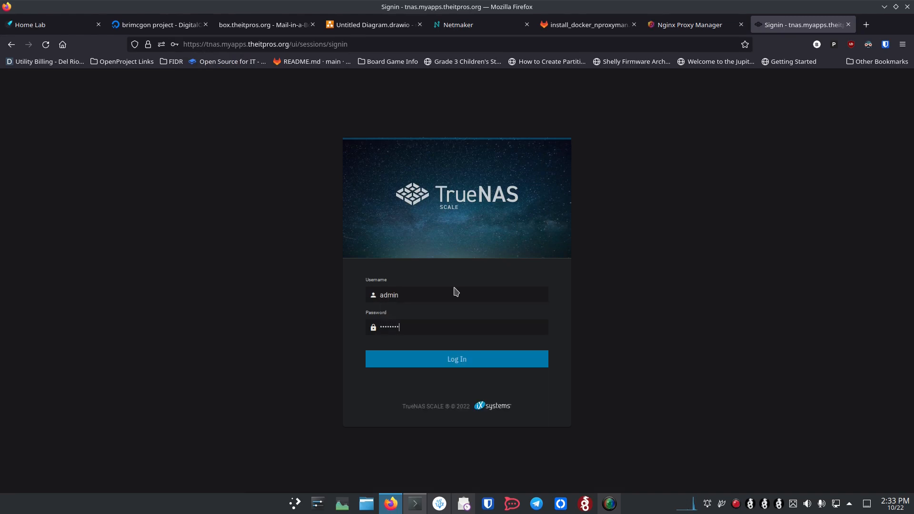
key(Return)
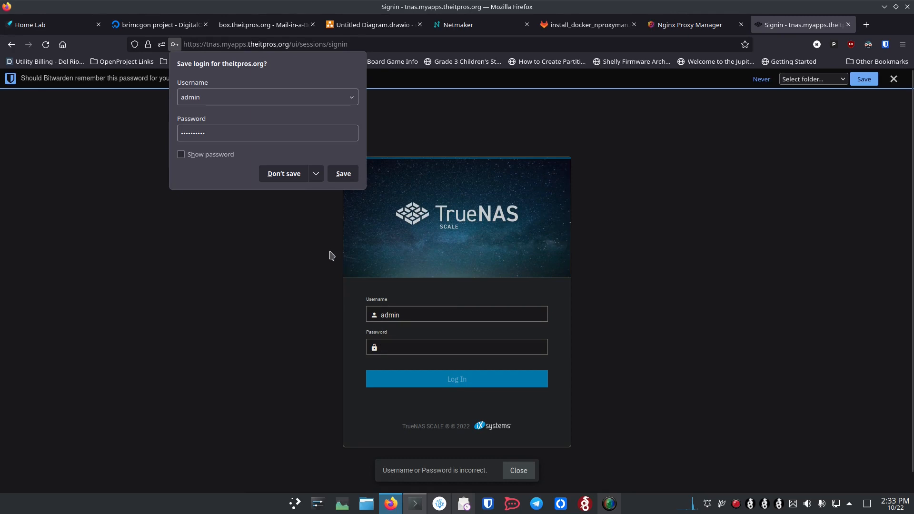
click(284, 173)
Retry the TrueNAS sign-in with username root and its password.
double_click(418, 318)
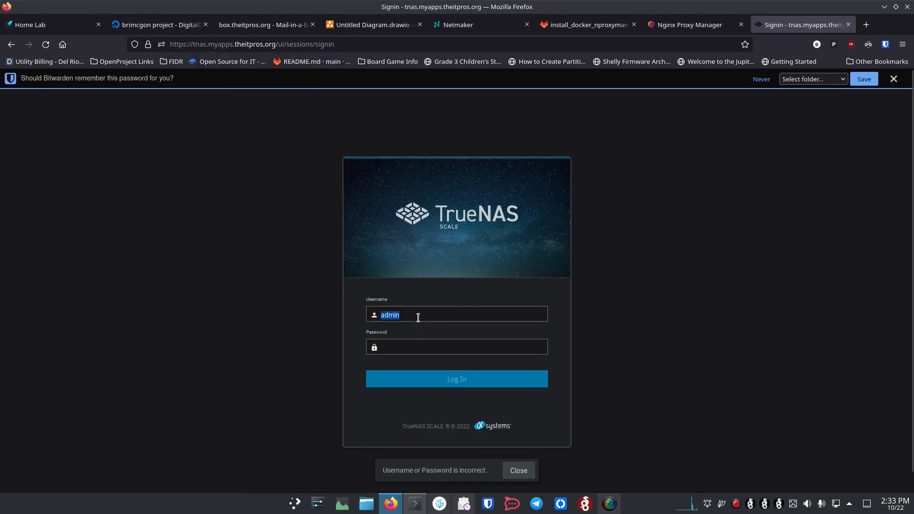
text(root)
key(Tab)
text(*****)
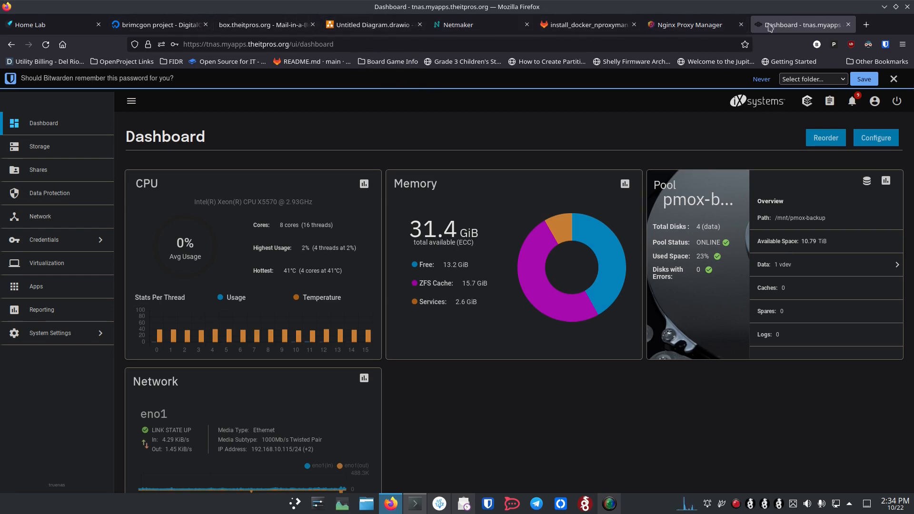
Review the Nginx Proxy Manager proxy hosts and Netmaker nodes, then return to the Untitled Diagram.
click(697, 22)
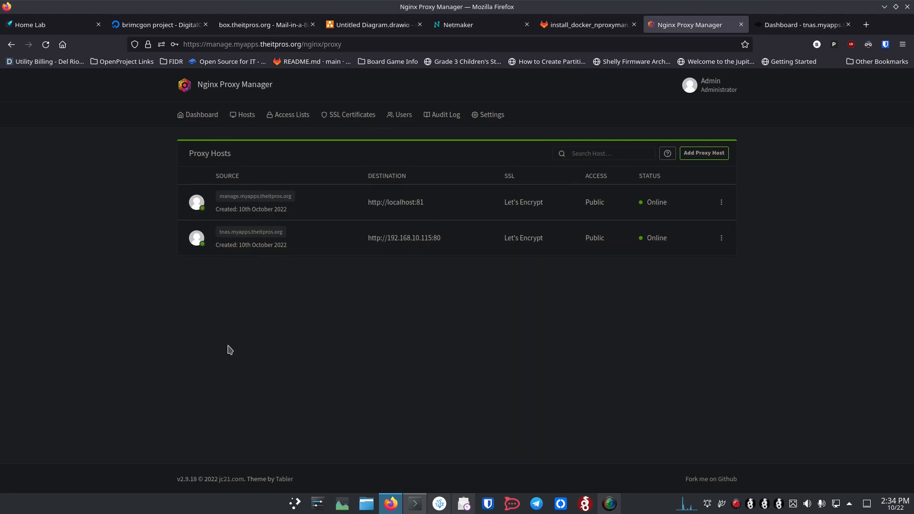
click(467, 30)
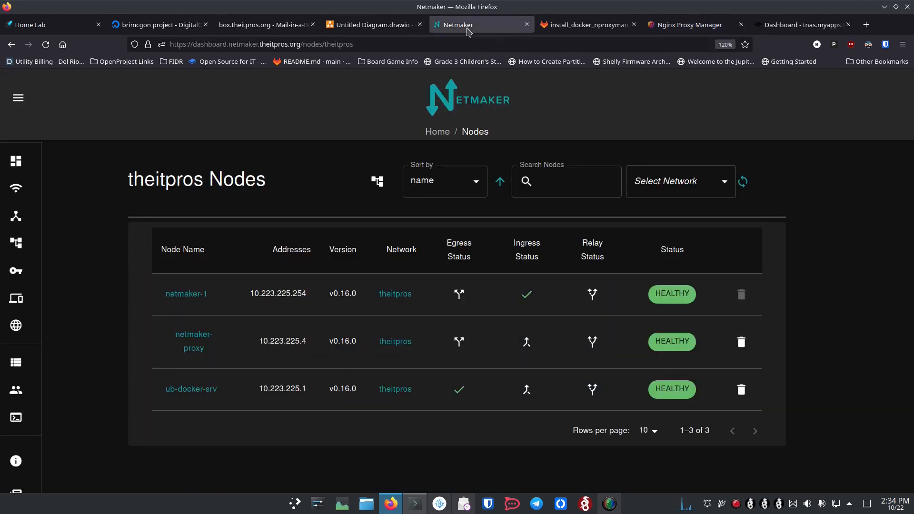
click(388, 28)
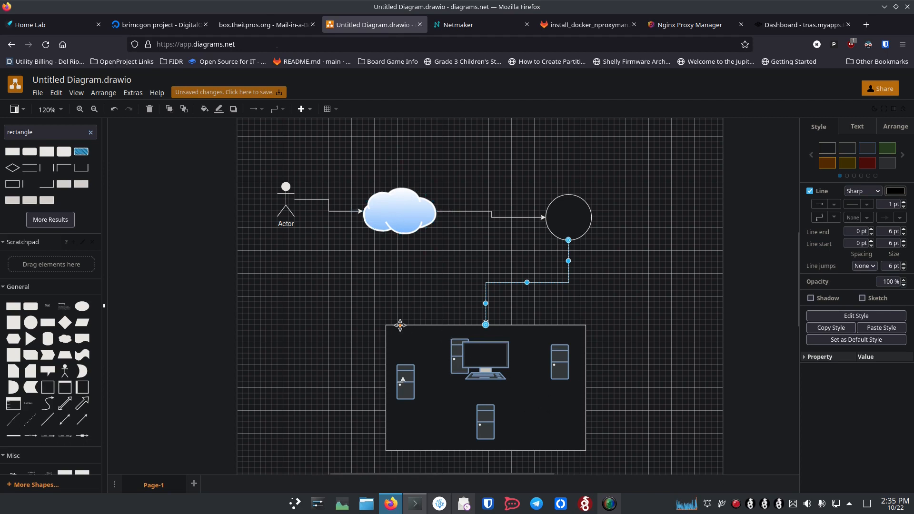
Return to the Netmaker theitpros Nodes page listing netmaker-1, netmaker-proxy and ub-docker-srv.
click(479, 31)
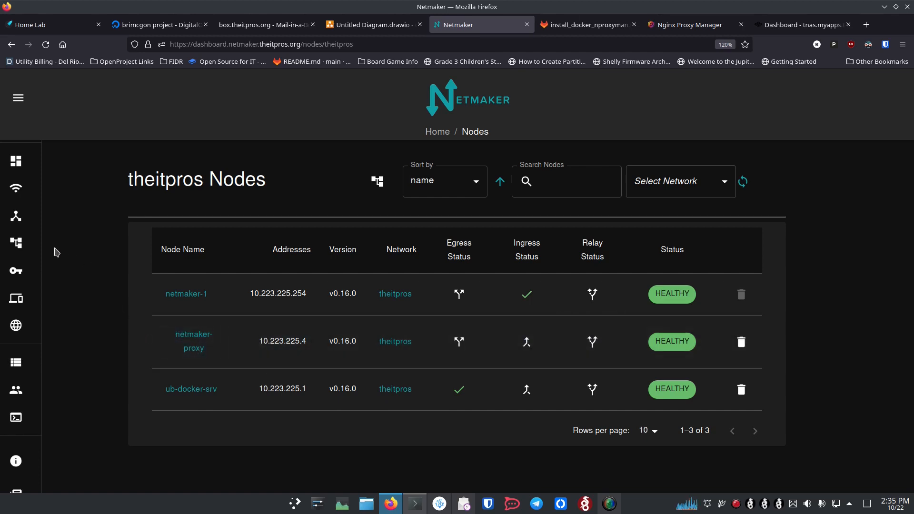
Show the theitpros graph linking netmaker-1, netmaker-proxy and ub-docker-srv to 192.168.10.0/24, zoomed out and centred.
mouse_move(32, 245)
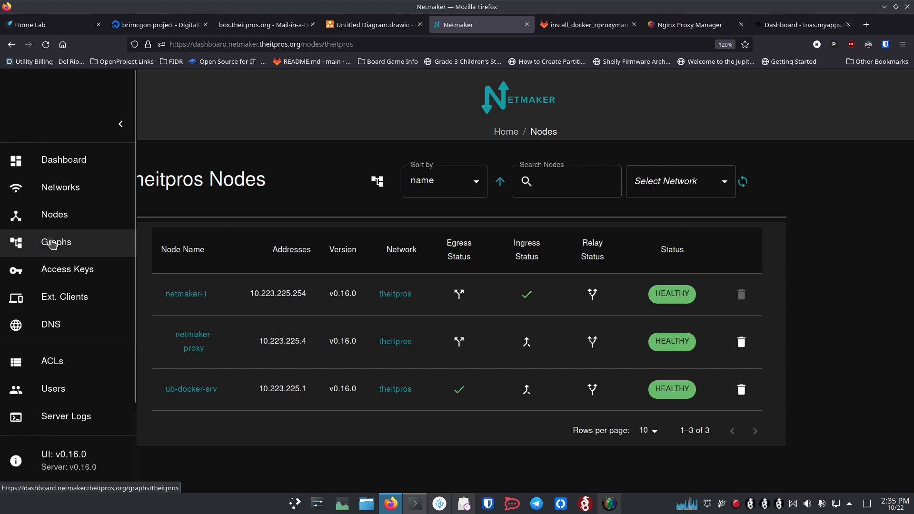
click(53, 243)
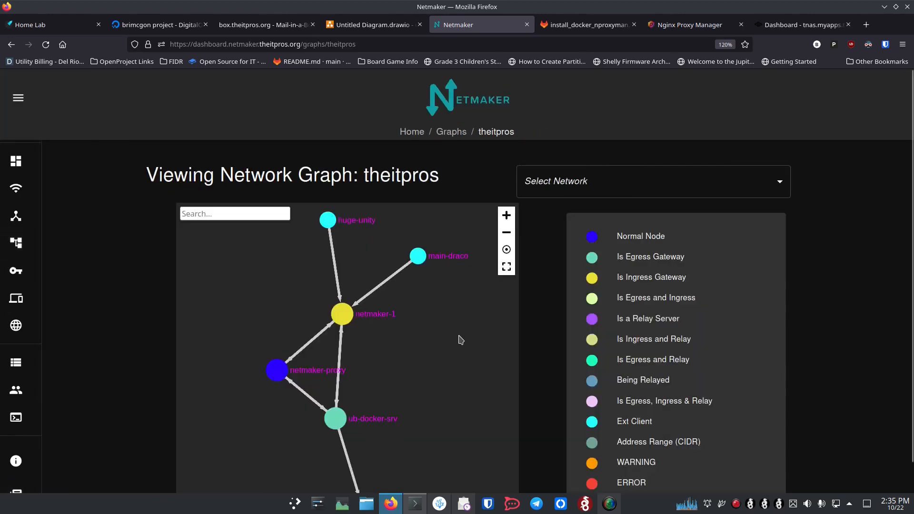
scroll(461, 340, down, 3)
scroll(455, 340, up, 3)
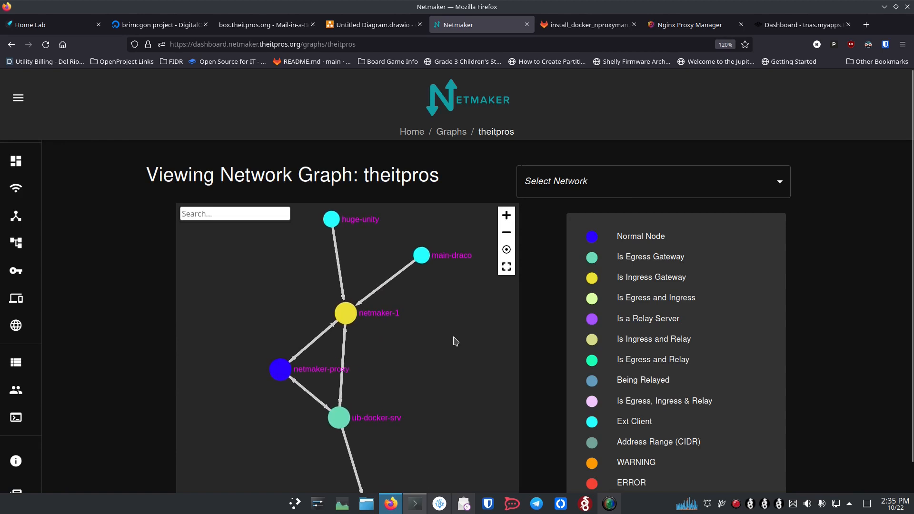
scroll(456, 341, down, 3)
key(ctrl+minus)
key(ctrl+minus)
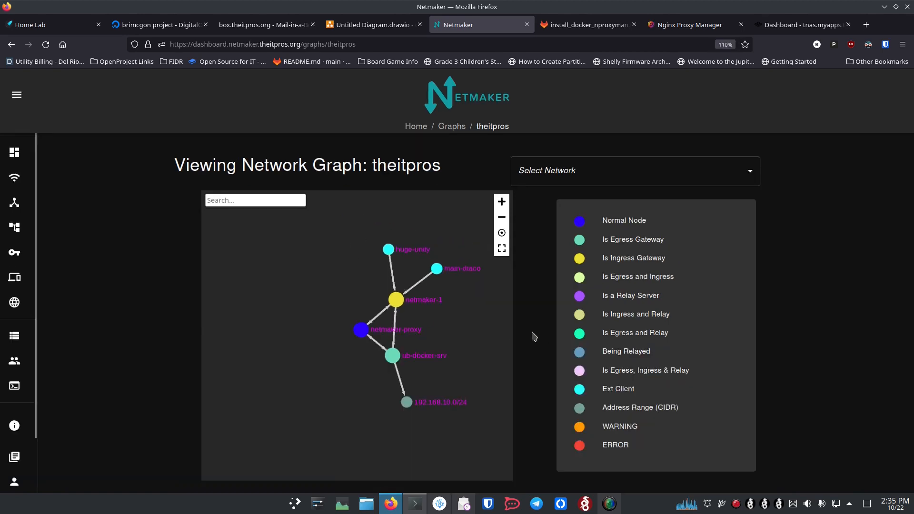
scroll(465, 341, up, 3)
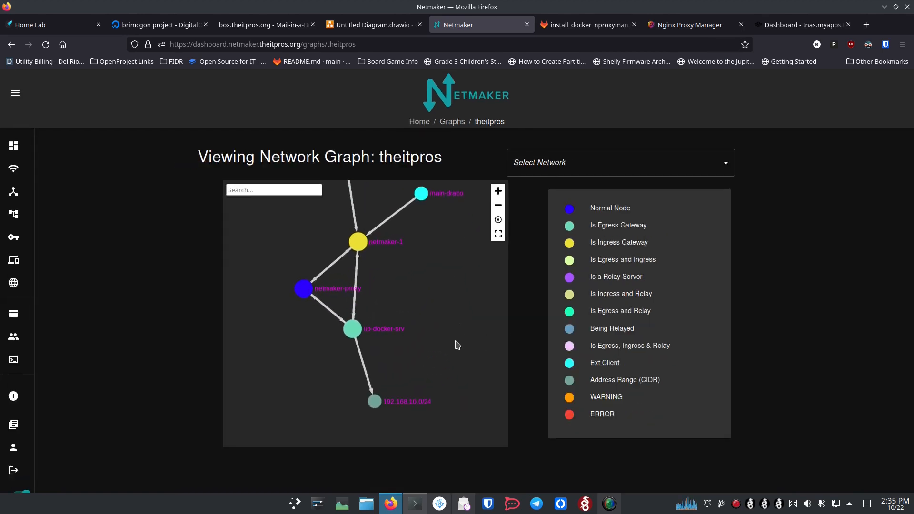
drag(403, 288, 397, 317)
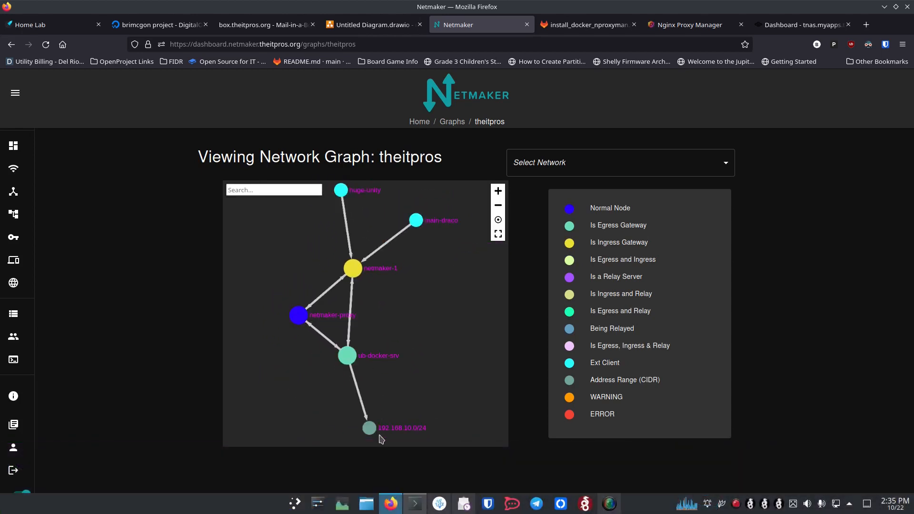